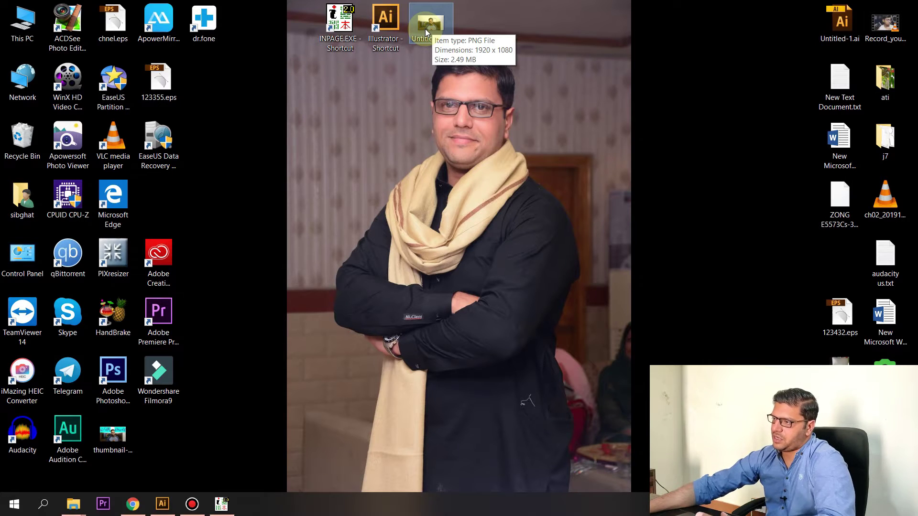
# View the Untitled.png photo from the desktop and close it again.
pyautogui.doubleClick(426, 29)
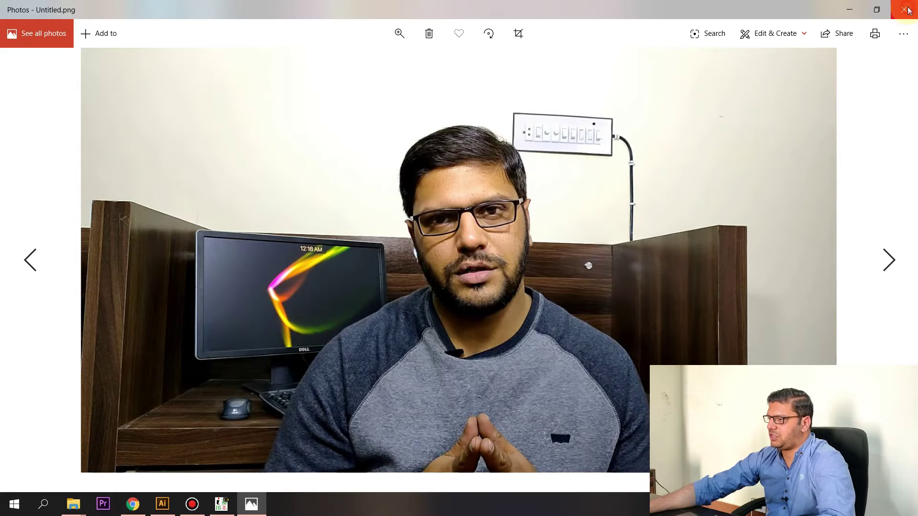
pyautogui.click(907, 9)
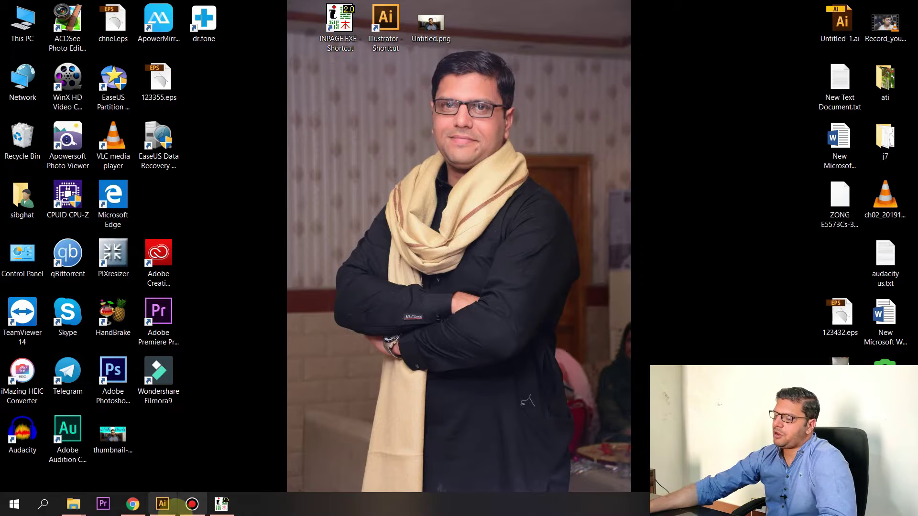
# Switch to InPage and create a new A4 portrait document with right-to-left direction.
pyautogui.click(216, 504)
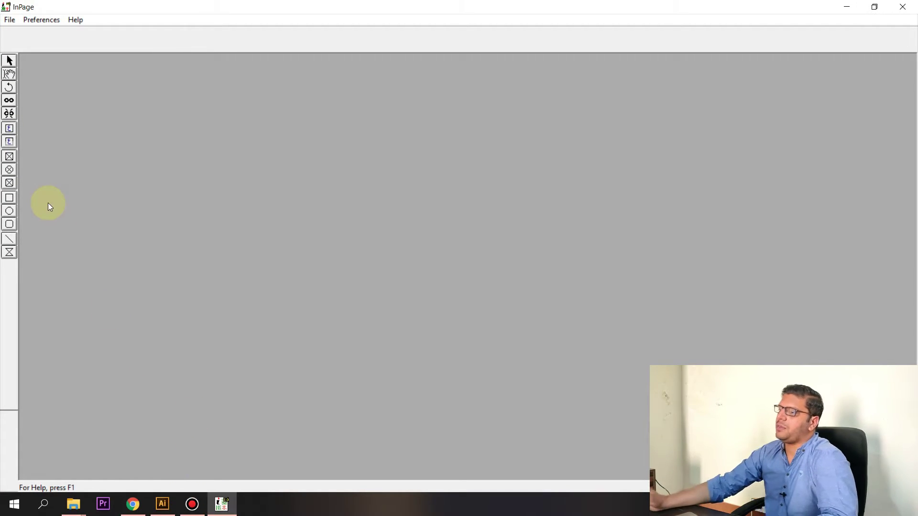
pyautogui.click(10, 20)
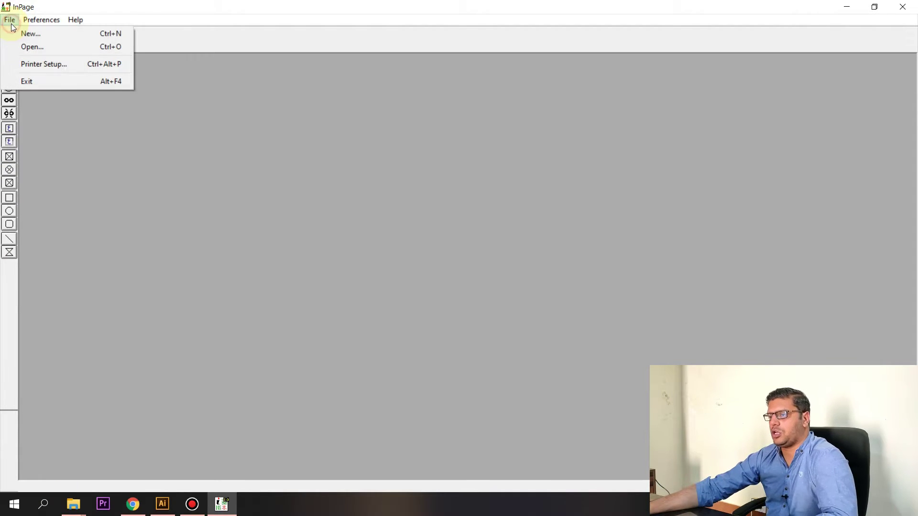
pyautogui.click(21, 32)
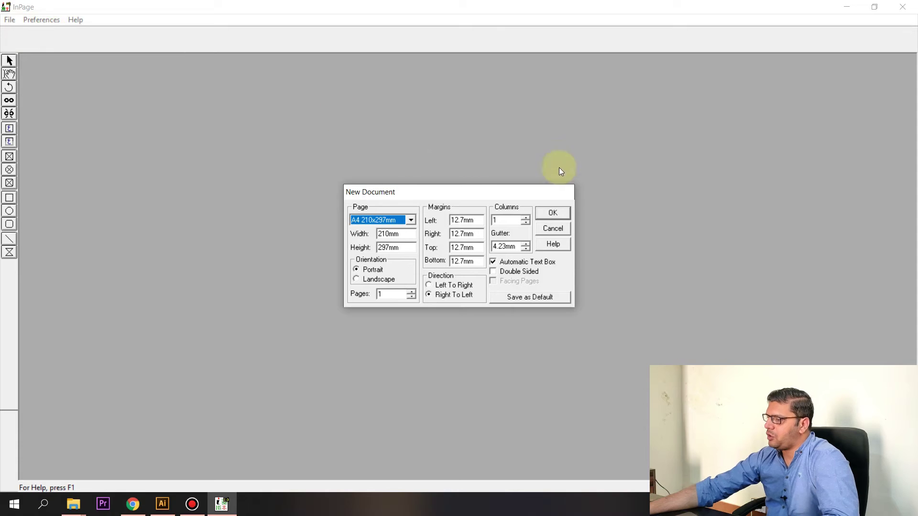
pyautogui.click(553, 212)
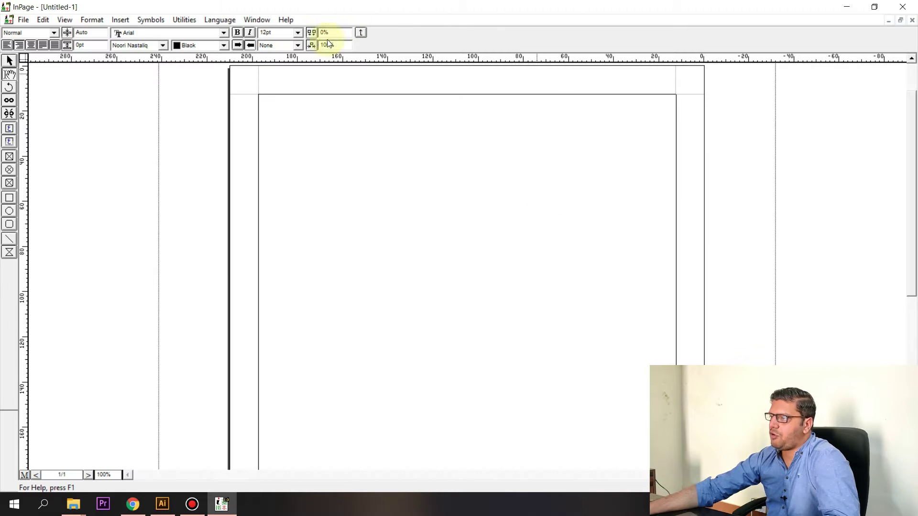
# Set the font size to 72pt and write "یوٹیوب وڈیو" as the first line of the page.
pyautogui.click(297, 32)
pyautogui.click(295, 108)
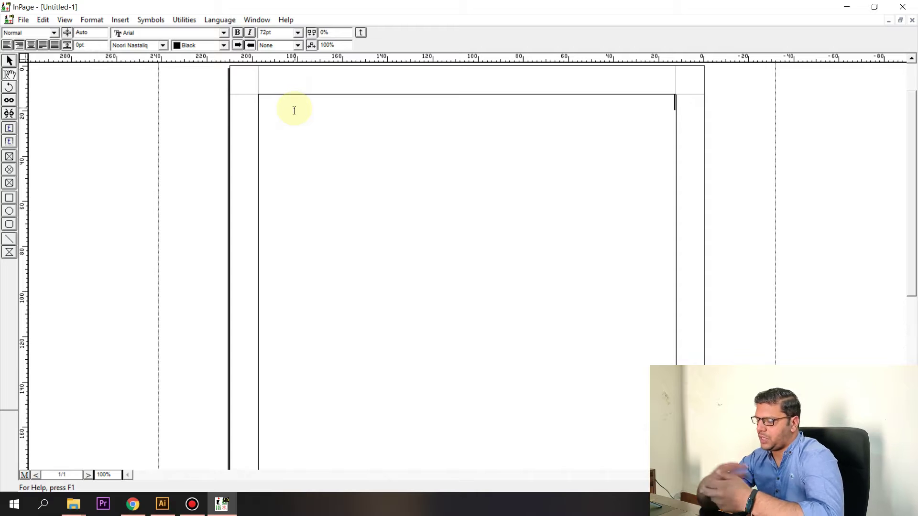
pyautogui.write('یوٹیوب وڈے')
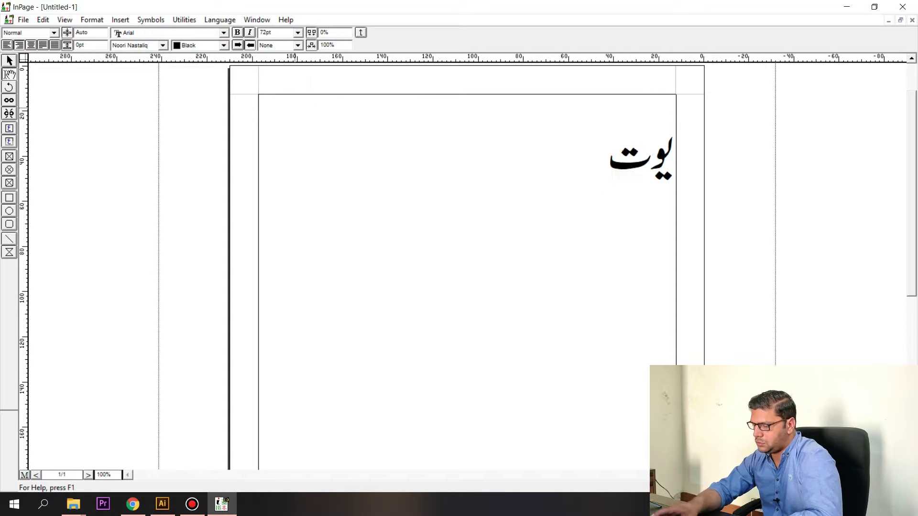
pyautogui.write('وب وڈیو')
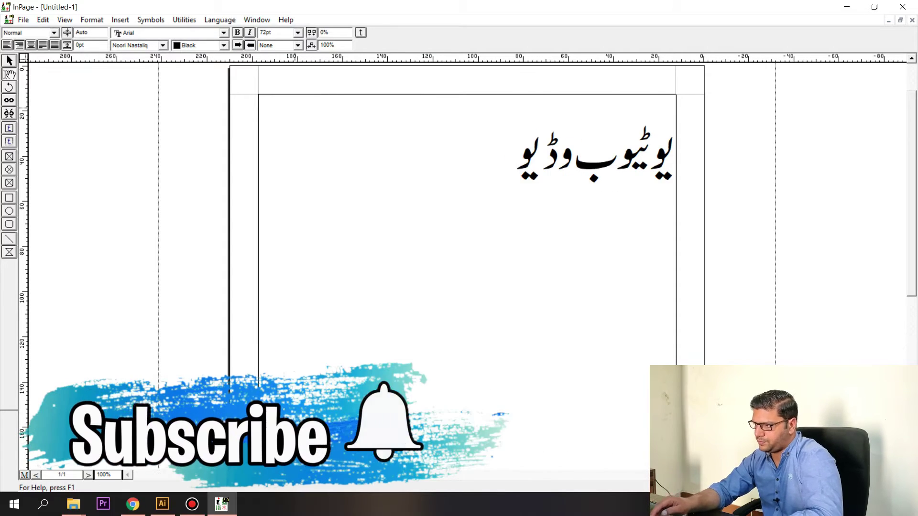
# Add a second line reading "کا زبردست بنائیں", correcting the mistyped letters.
pyautogui.press('Return')
pyautogui.write('کا زبرس')
pyautogui.press('BackSpace')
pyautogui.write('دست بنائیے')
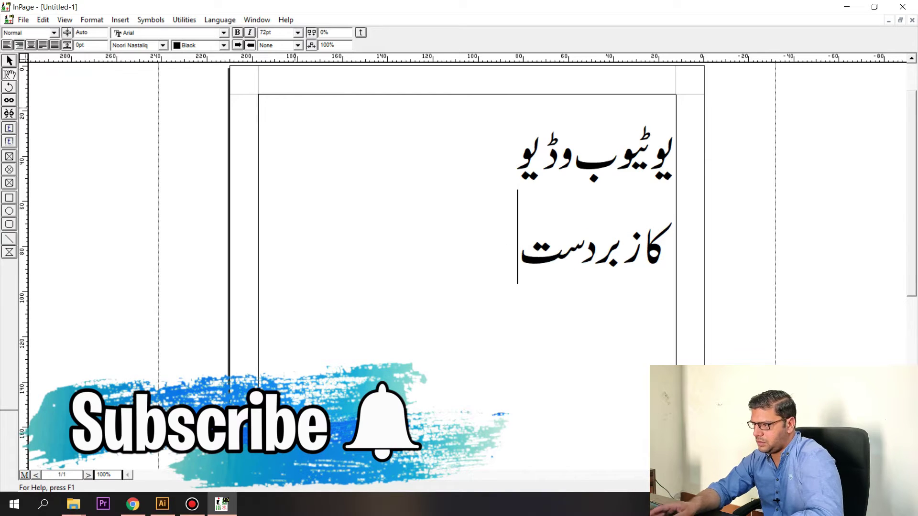
pyautogui.press('BackSpace')
pyautogui.press('BackSpace')
pyautogui.press('BackSpace')
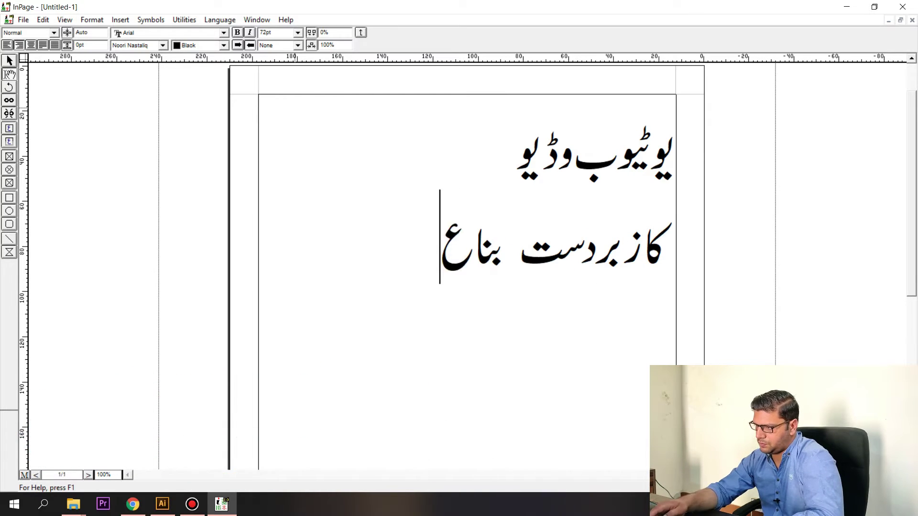
pyautogui.write('یے')
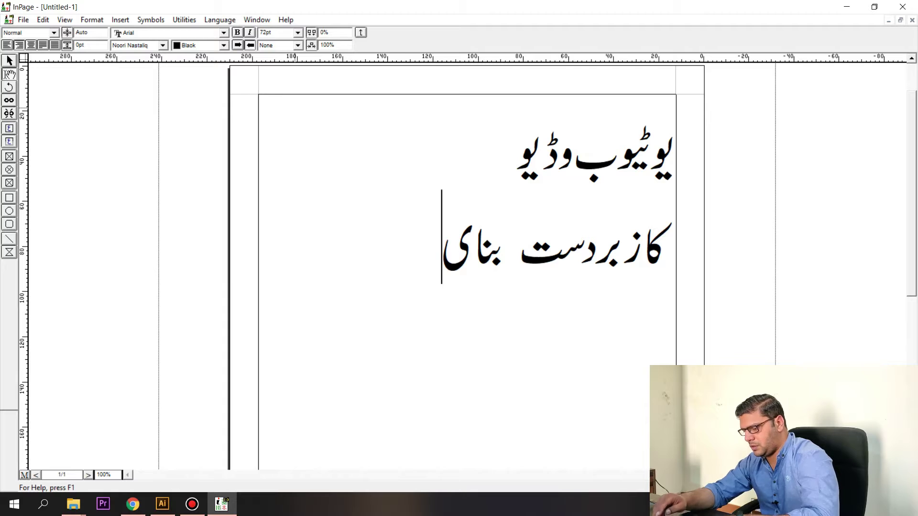
pyautogui.press('BackSpace')
pyautogui.press('BackSpace')
pyautogui.write('ئیں')
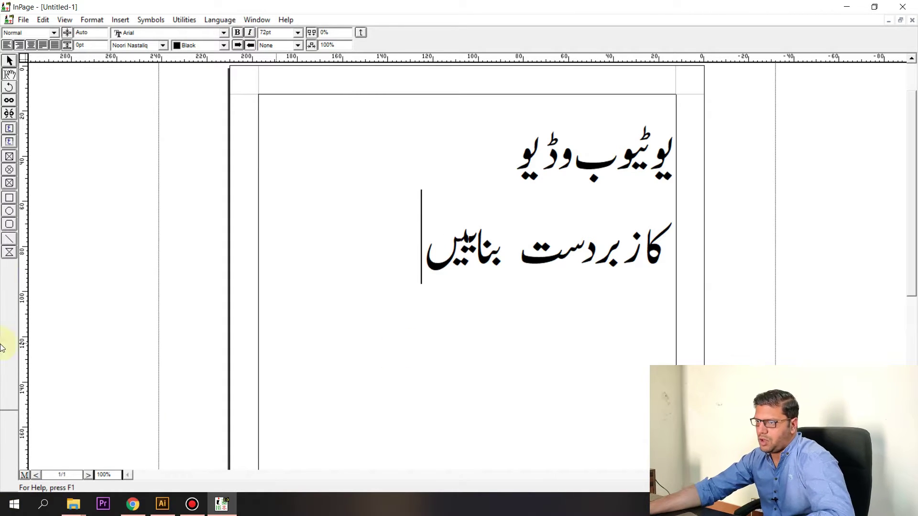
# Export page 1 to the Desktop as an Encapsulated PostScript file named urdu.
pyautogui.click(23, 20)
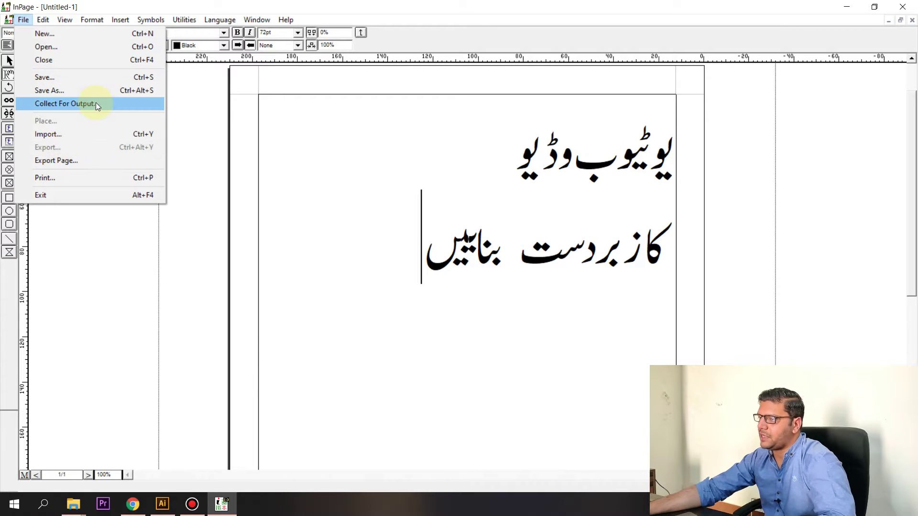
pyautogui.click(57, 162)
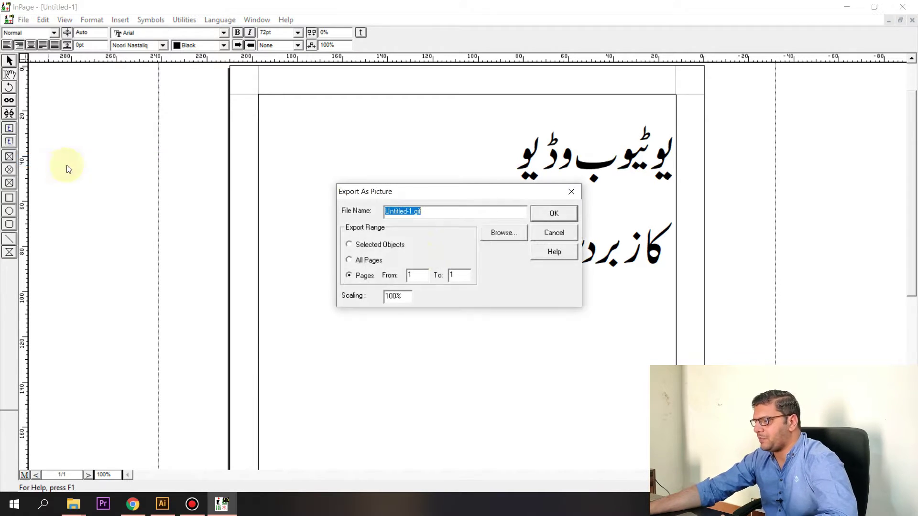
pyautogui.click(535, 227)
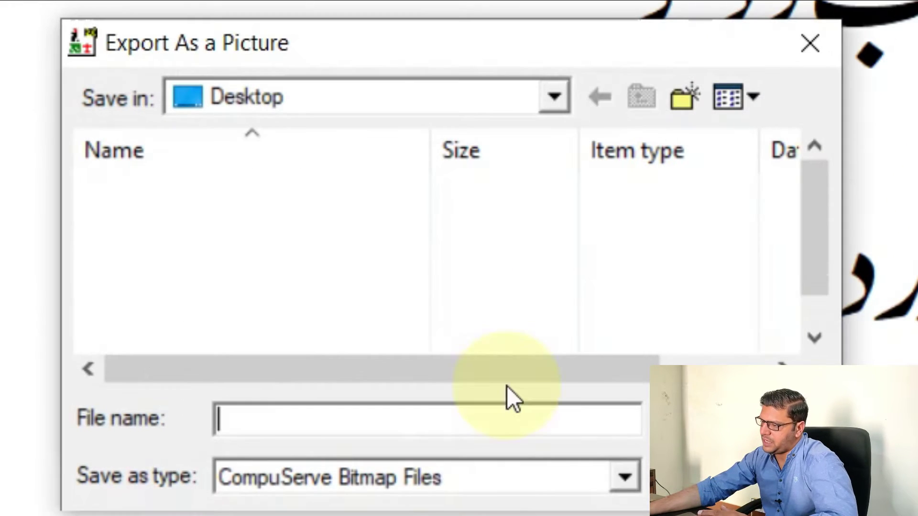
pyautogui.click(473, 483)
pyautogui.click(473, 504)
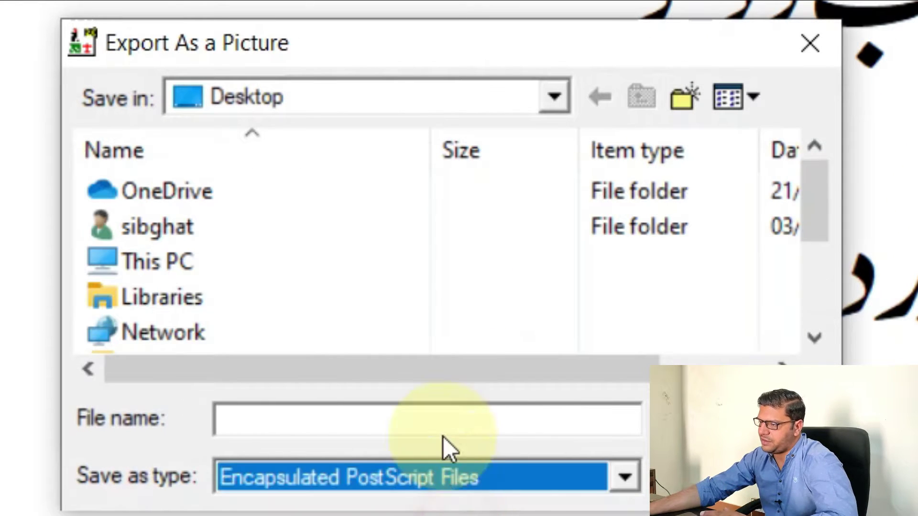
pyautogui.click(371, 428)
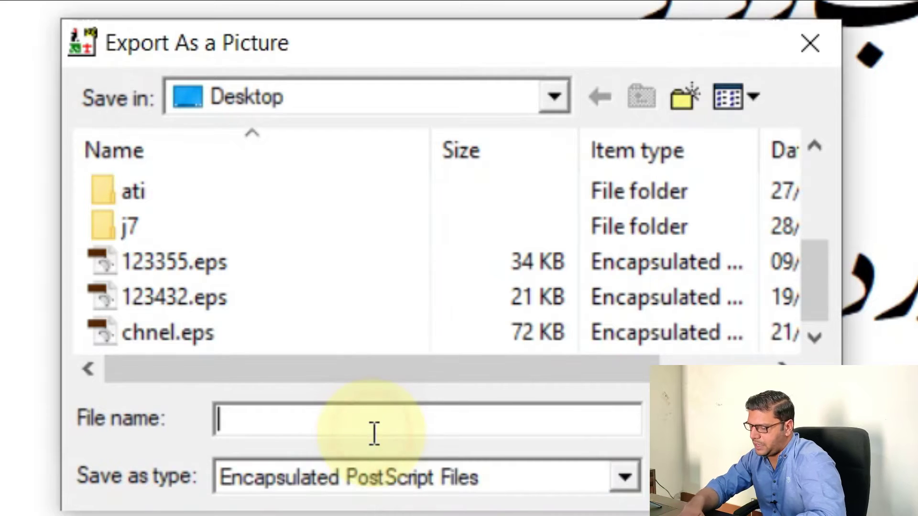
pyautogui.write('urdu')
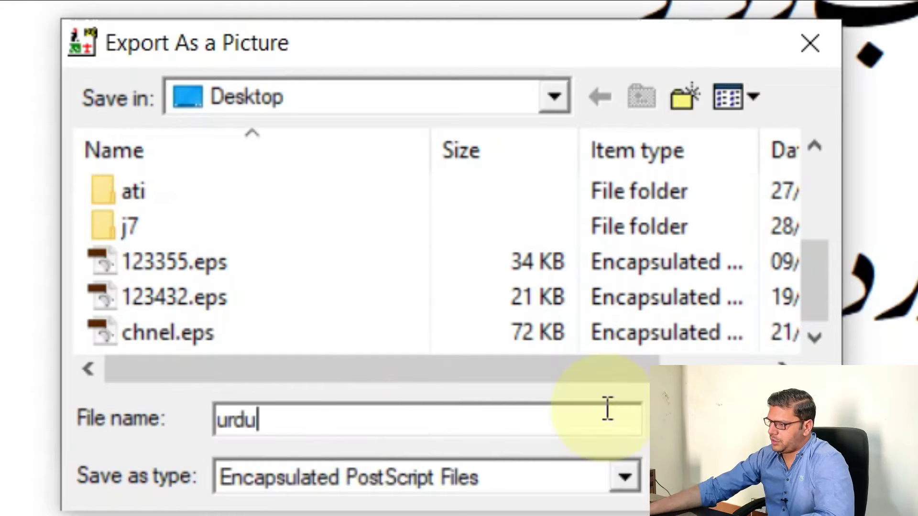
pyautogui.click(707, 420)
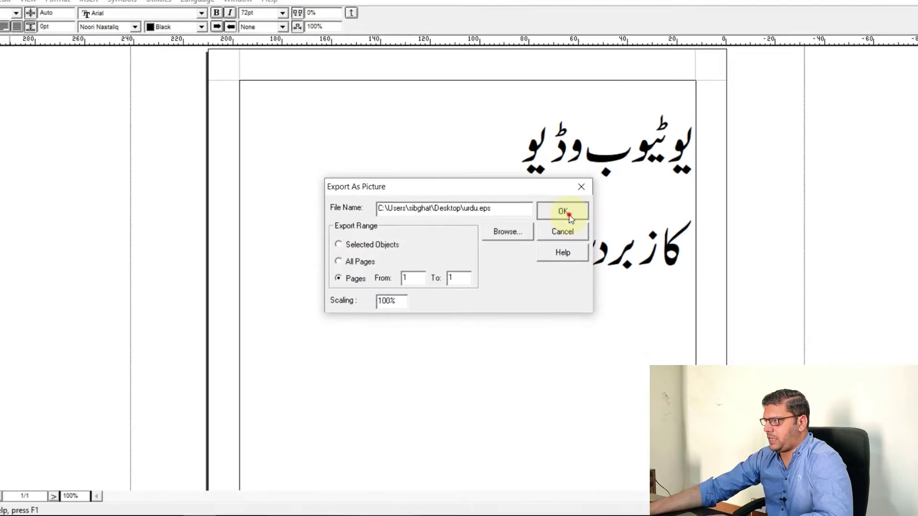
pyautogui.click(660, 177)
# Close InPage without saving the document and move urdu.eps beside Untitled.png on the desktop.
pyautogui.click(906, 7)
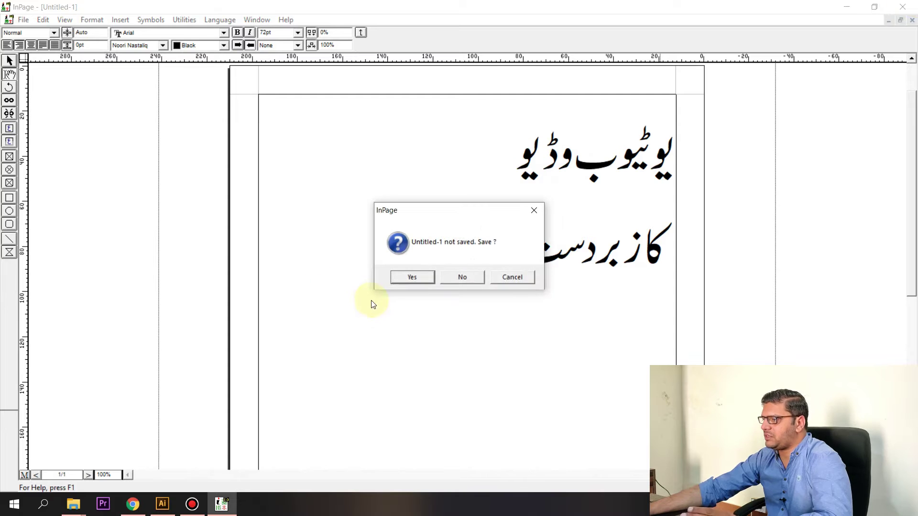
pyautogui.click(462, 277)
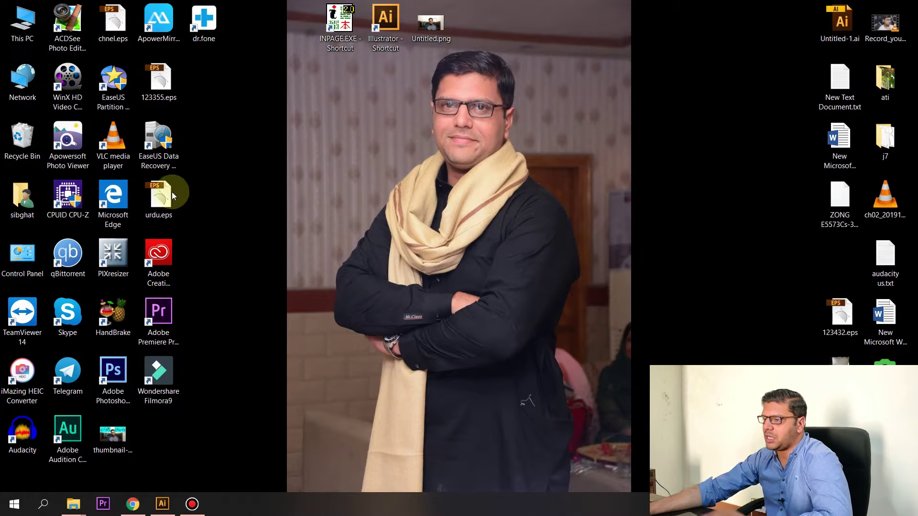
pyautogui.click(157, 203)
pyautogui.moveTo(156, 203); pyautogui.dragTo(468, 29)
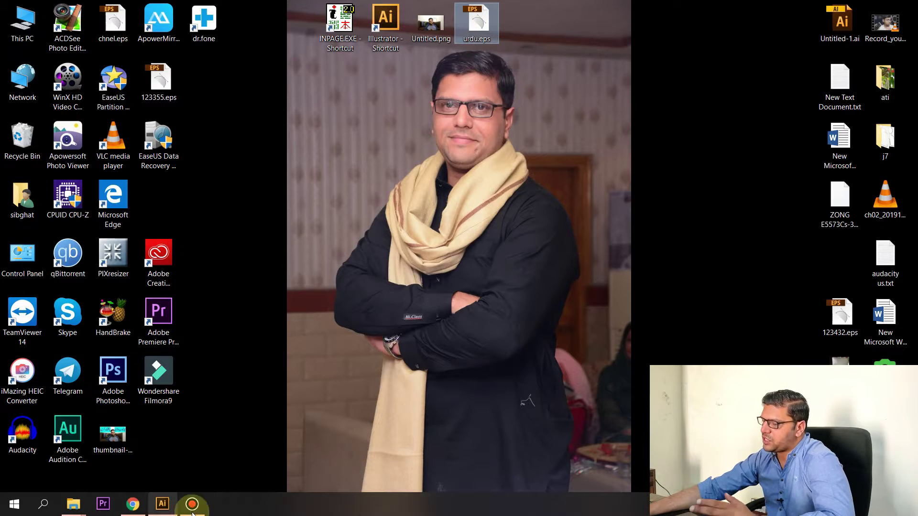
# Switch to Illustrator, maximize its window and start a new document using the Web profile.
pyautogui.click(162, 504)
pyautogui.doubleClick(485, 10)
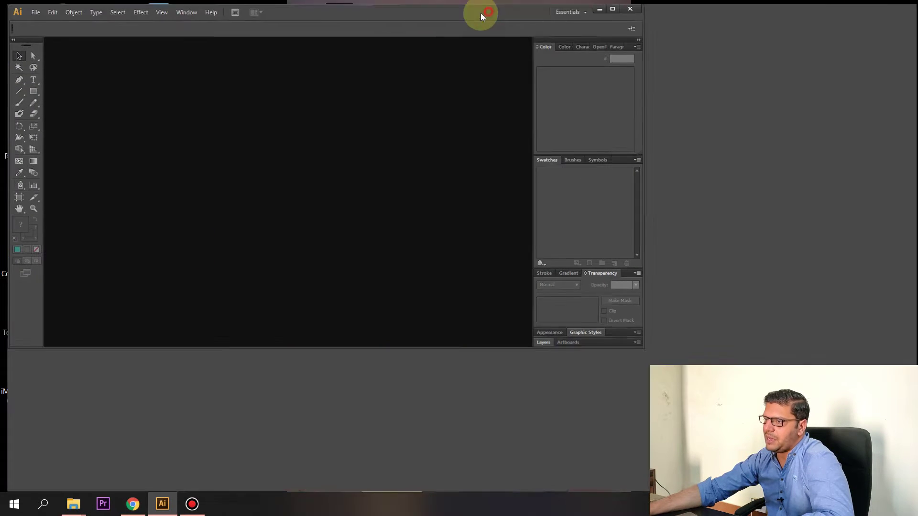
pyautogui.click(25, 8)
pyautogui.click(51, 18)
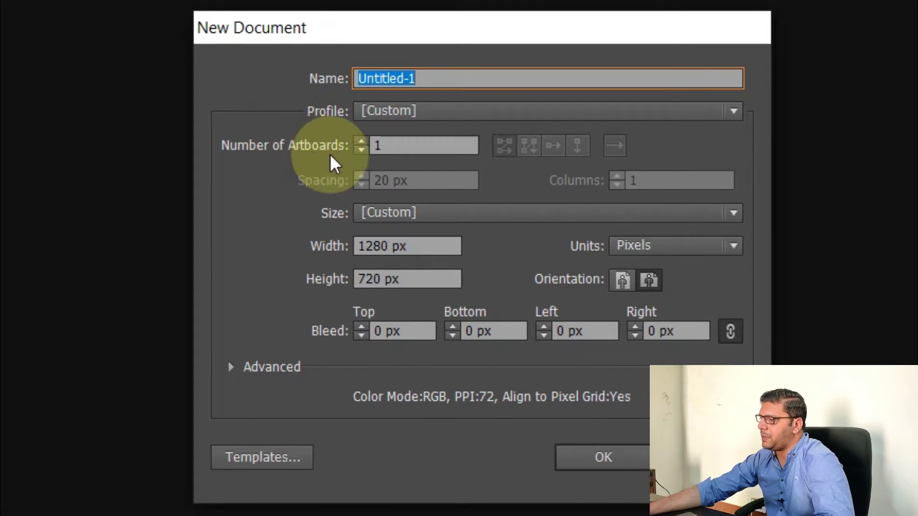
pyautogui.click(432, 107)
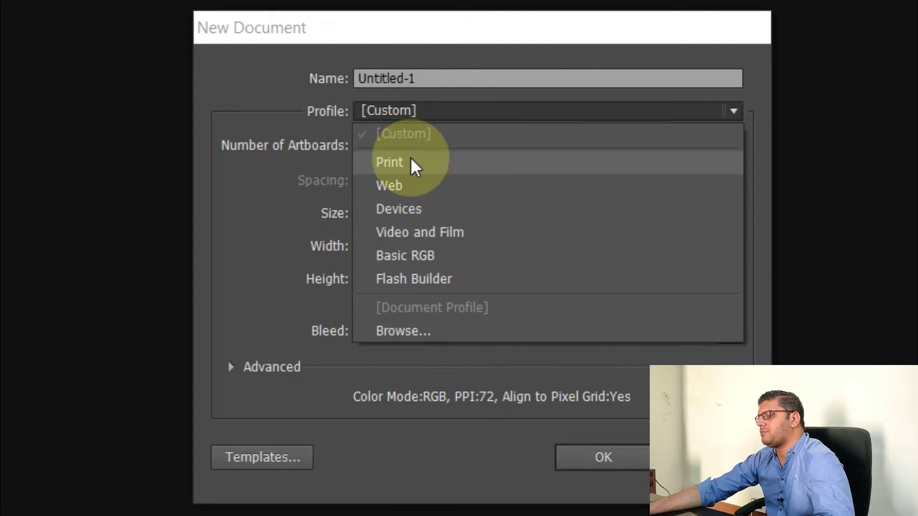
pyautogui.click(406, 181)
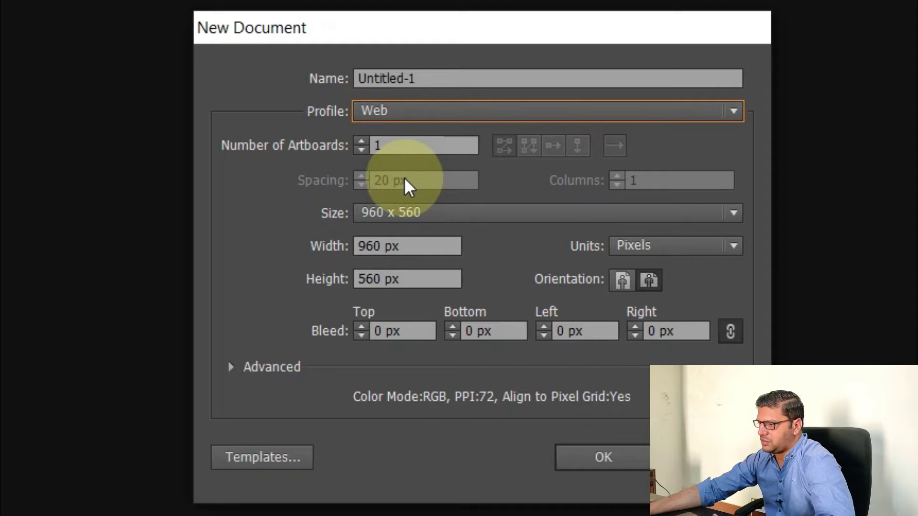
pyautogui.click(468, 111)
pyautogui.click(415, 183)
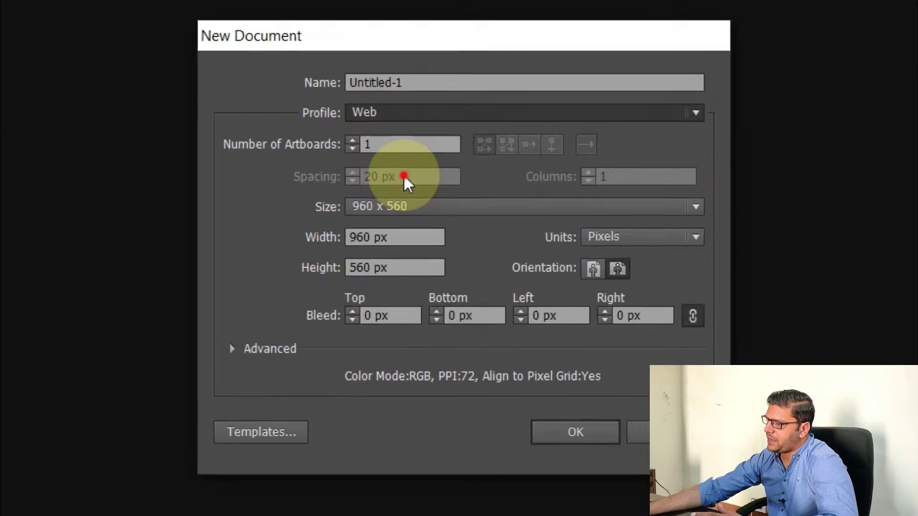
# Set the new document's width to 1280 px and height to 720 px, and create it.
pyautogui.doubleClick(366, 239)
pyautogui.press('BackSpace')
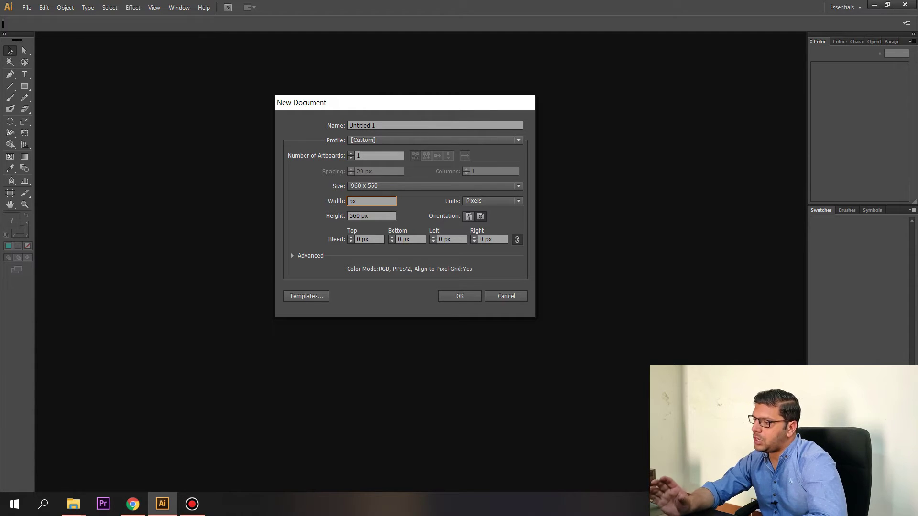
pyautogui.write('12')
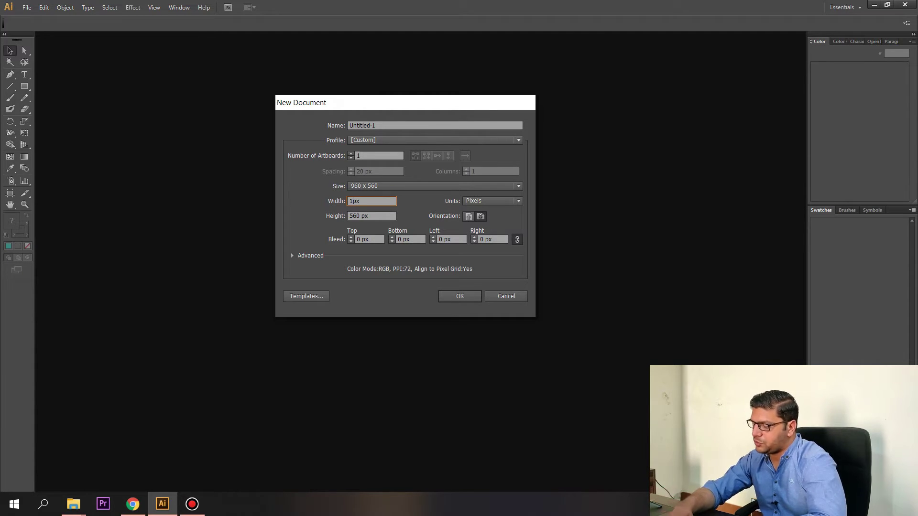
pyautogui.write('80')
pyautogui.press('Tab')
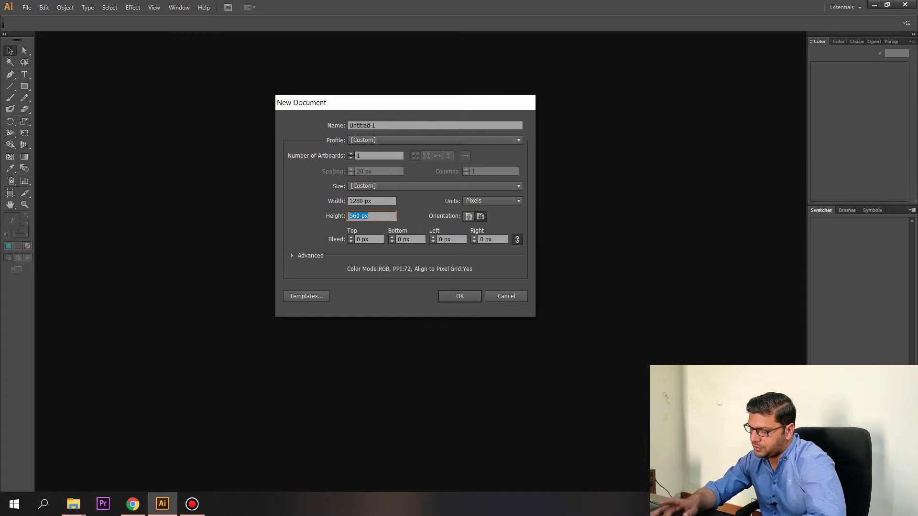
pyautogui.write('72')
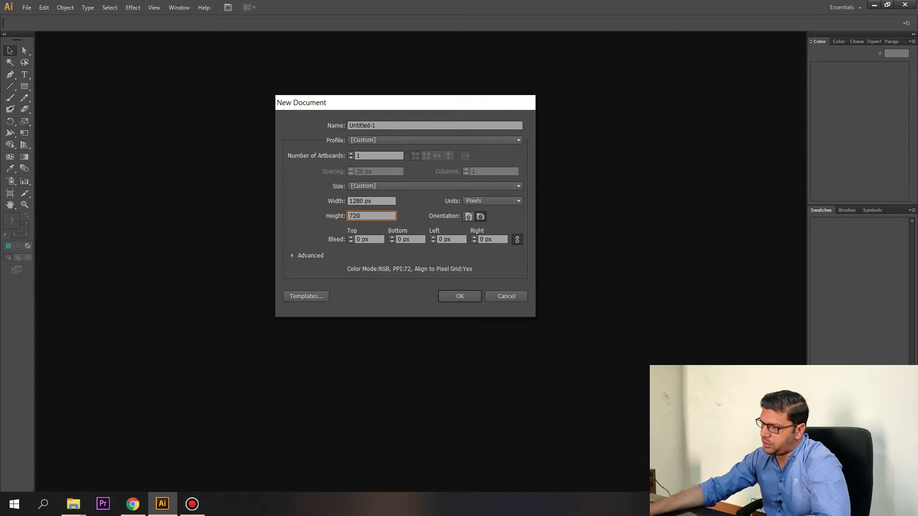
pyautogui.click(466, 298)
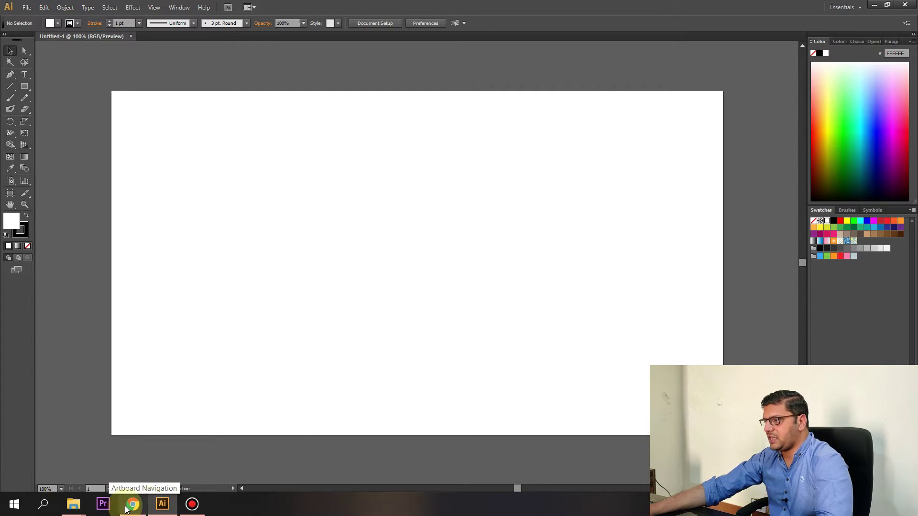
# Place the Untitled.png photo from the desktop onto the Illustrator artboard.
pyautogui.click(163, 504)
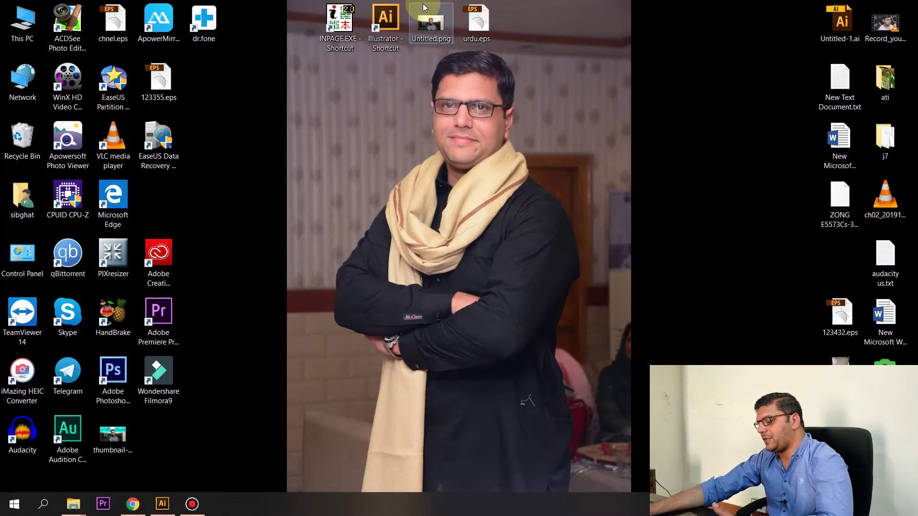
pyautogui.moveTo(430, 22); pyautogui.dragTo(390, 246)
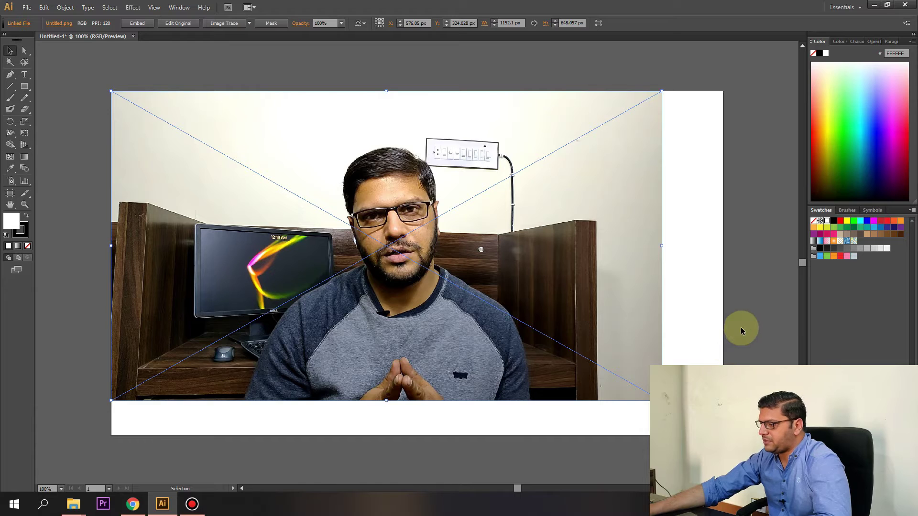
# Scale the placed photo to 1280 × 720 px so it covers the whole artboard.
pyautogui.click(731, 341)
pyautogui.click(648, 395)
pyautogui.moveTo(662, 401); pyautogui.dragTo(723, 435)
pyautogui.click(770, 216)
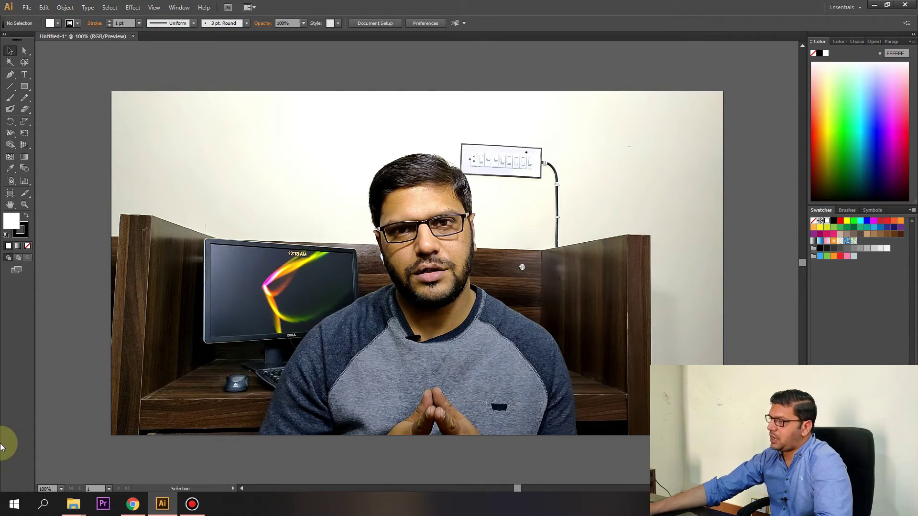
# Open urdu.eps from the desktop and bring its Urdu text onto the photo in the thumbnail document.
pyautogui.click(871, 6)
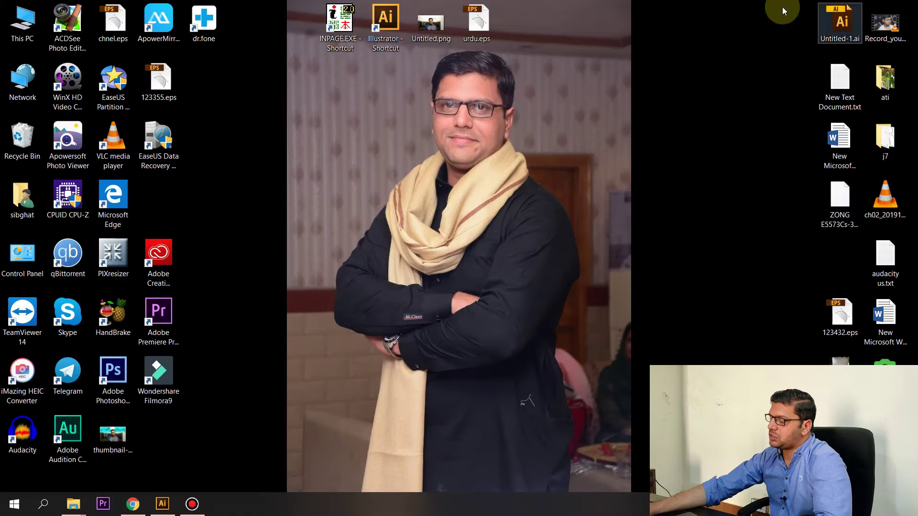
pyautogui.doubleClick(492, 28)
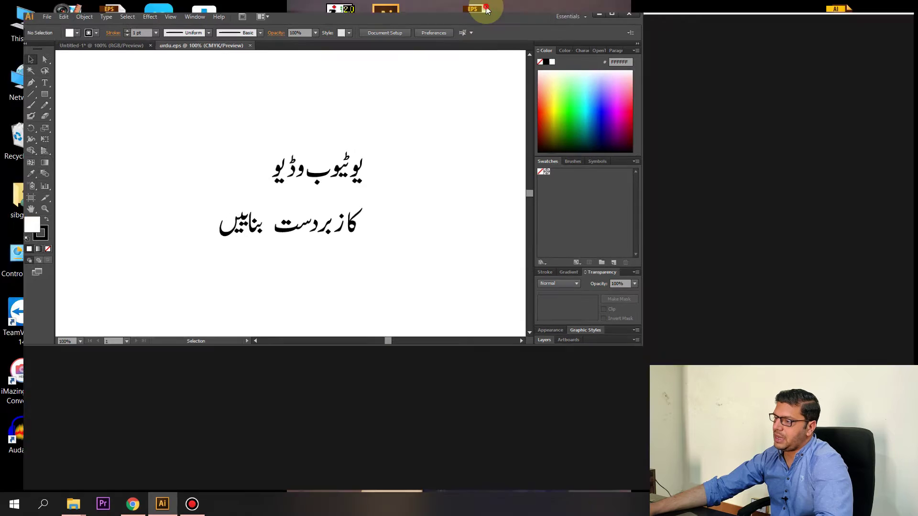
pyautogui.doubleClick(484, 8)
pyautogui.moveTo(320, 165); pyautogui.dragTo(488, 198)
pyautogui.click(226, 124)
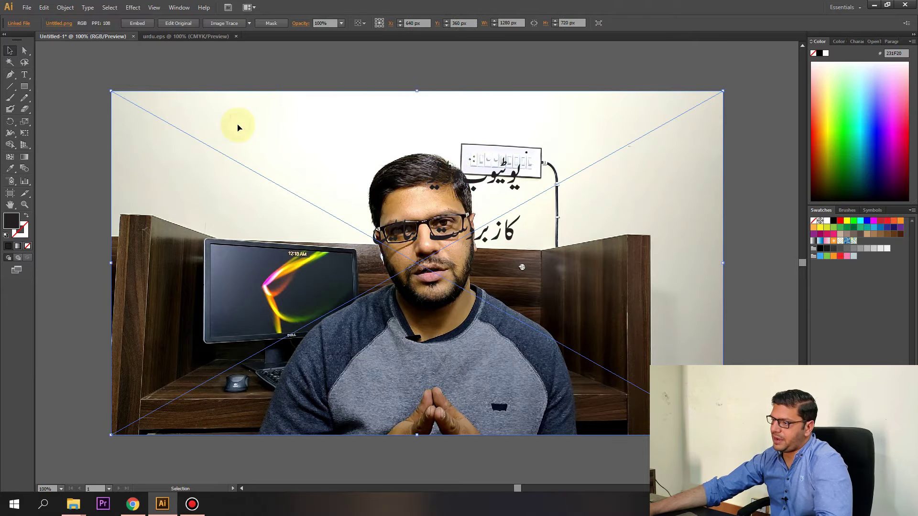
# Move the Urdu text to the upper right of the photo and enlarge it to about 659 × 391 px.
pyautogui.doubleClick(540, 188)
pyautogui.doubleClick(564, 179)
pyautogui.moveTo(517, 164); pyautogui.dragTo(642, 143)
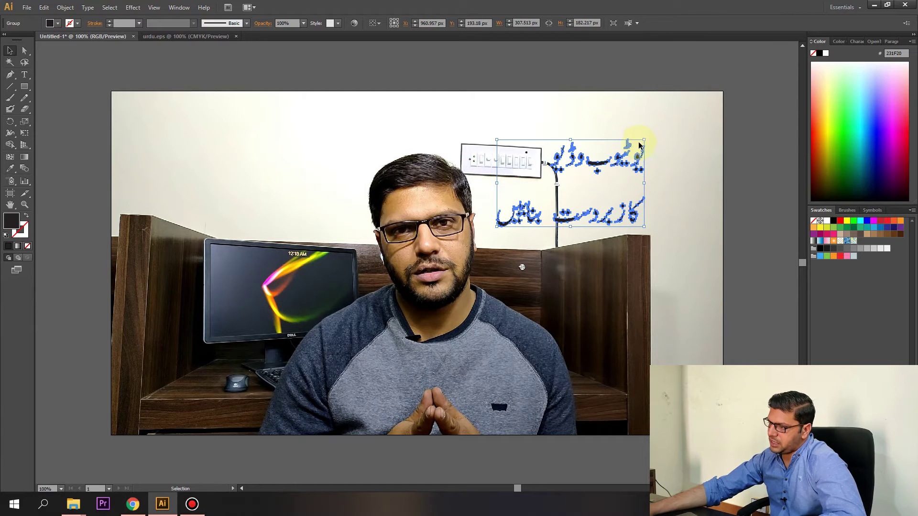
pyautogui.moveTo(496, 225); pyautogui.dragTo(412, 276)
pyautogui.moveTo(603, 116); pyautogui.dragTo(553, 148)
# Ungroup the Urdu text and shift the second line, including the word کا, to the left.
pyautogui.rightClick(553, 148)
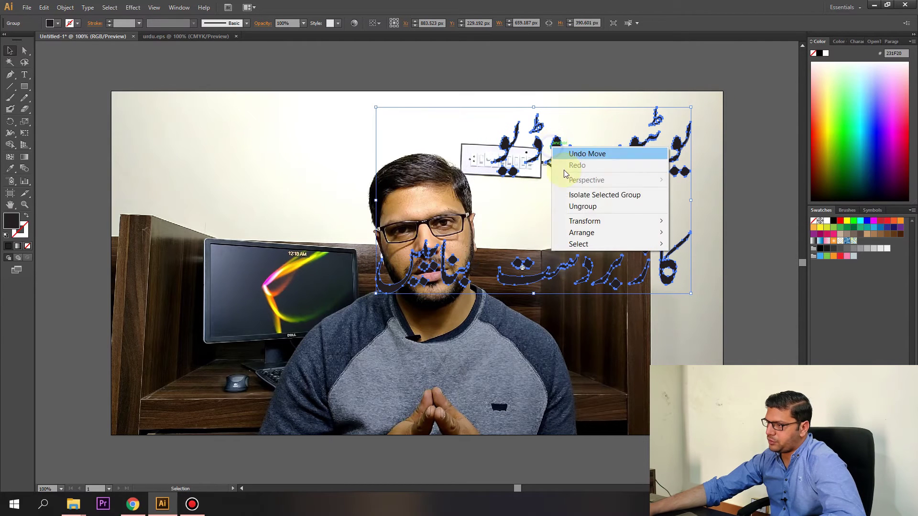
pyautogui.click(574, 207)
pyautogui.click(574, 81)
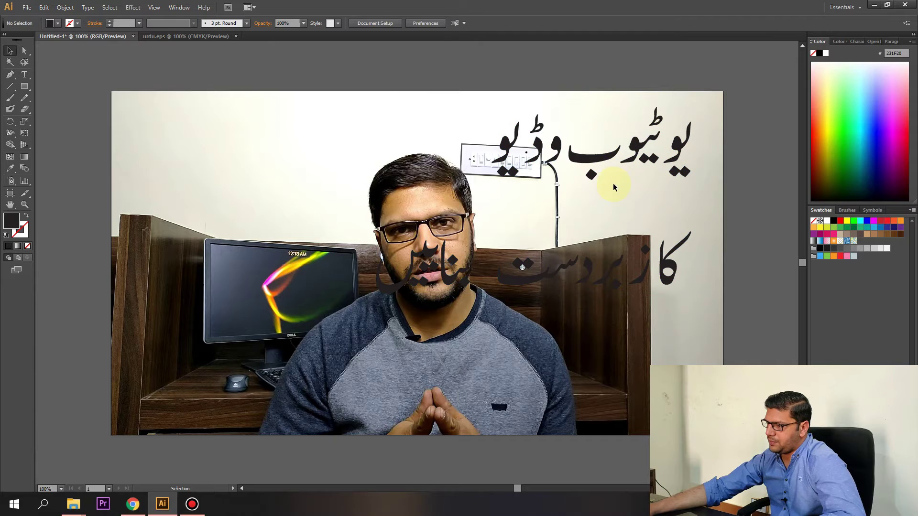
pyautogui.moveTo(371, 242); pyautogui.dragTo(501, 277)
pyautogui.press('v')
pyautogui.moveTo(674, 273); pyautogui.dragTo(554, 260)
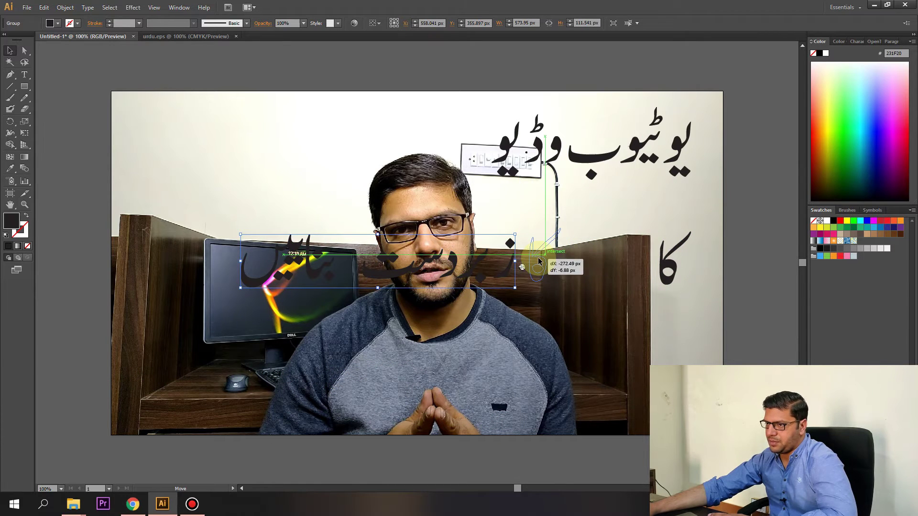
# Add the text THUMBNAIL and enlarge it to about 82 pt beside the first Urdu line.
pyautogui.click(25, 74)
pyautogui.click(154, 119)
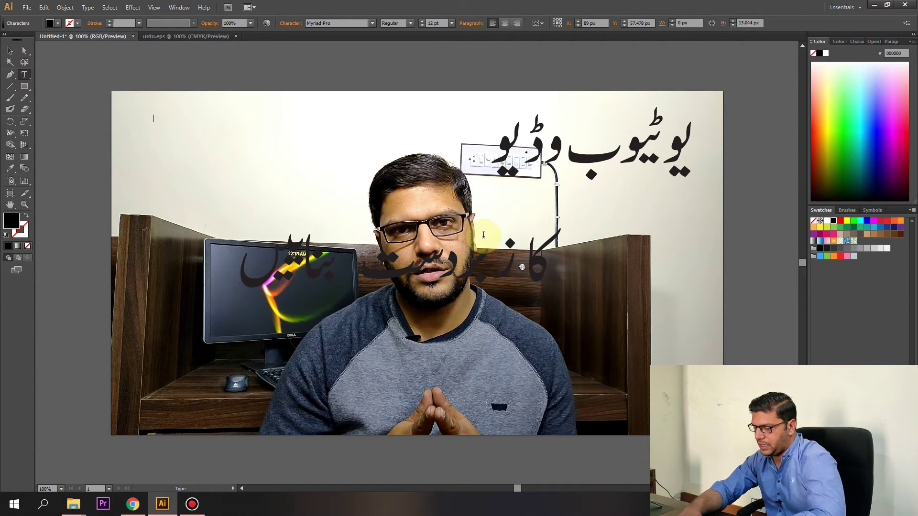
pyautogui.write('THUMBNAIL')
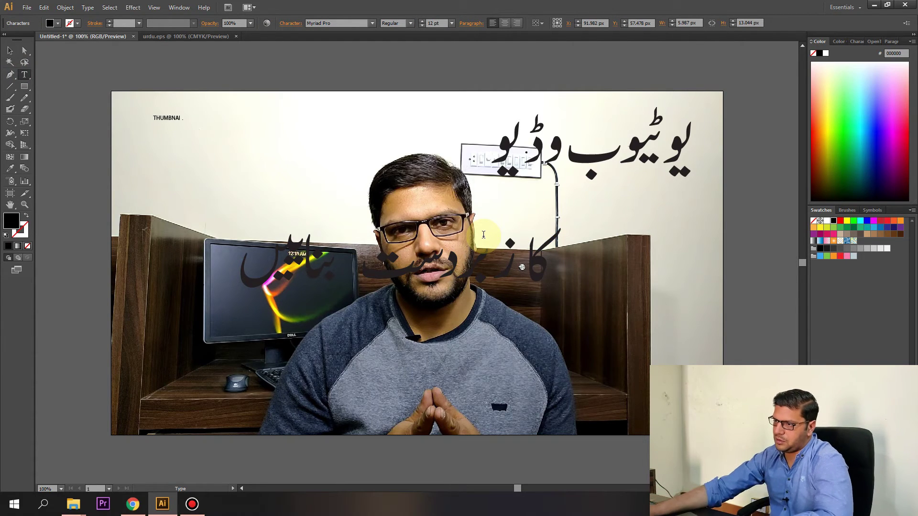
pyautogui.click(10, 51)
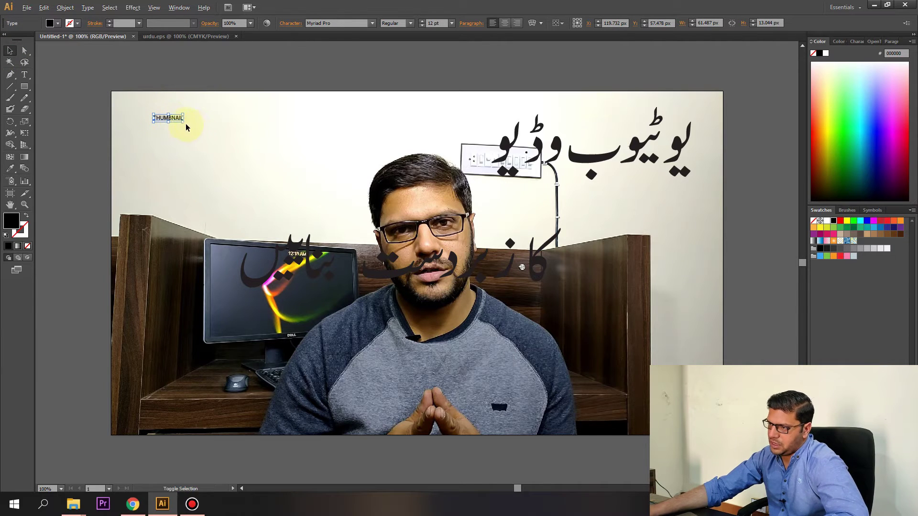
pyautogui.moveTo(182, 123); pyautogui.dragTo(417, 153)
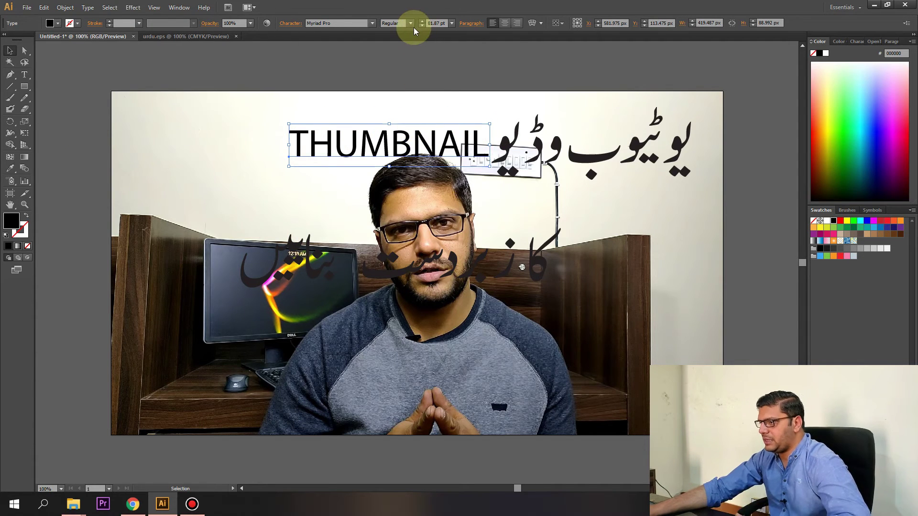
# Change the THUMBNAIL text's font to Futura PT Bold and shift it left, clear of the Urdu line.
pyautogui.click(344, 23)
pyautogui.write('Footlight MT Light')
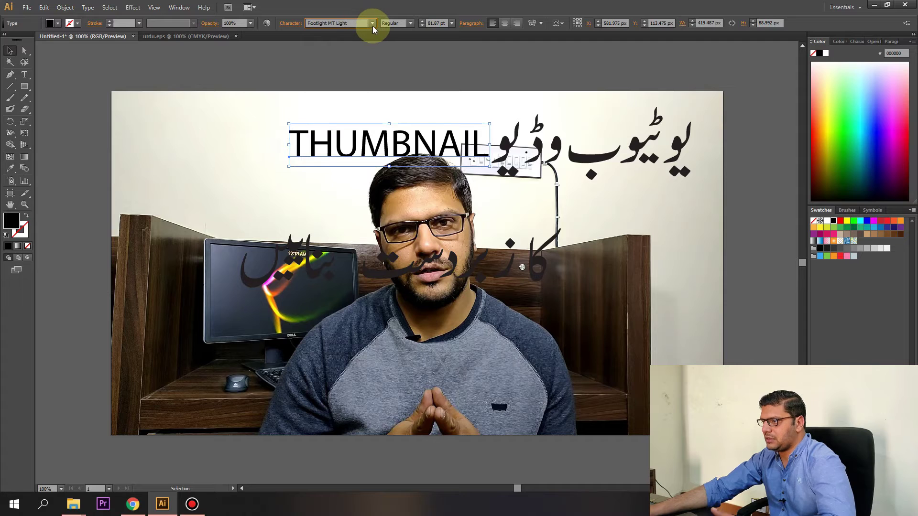
pyautogui.click(373, 24)
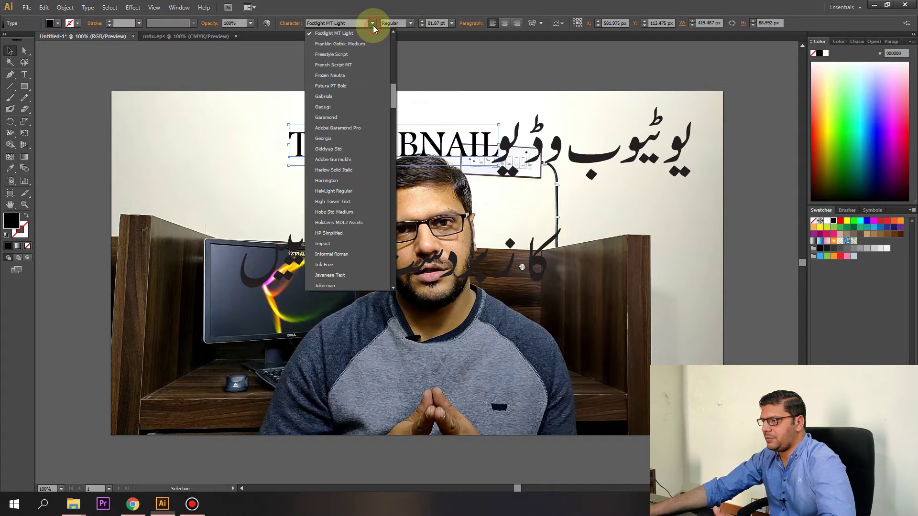
pyautogui.click(362, 83)
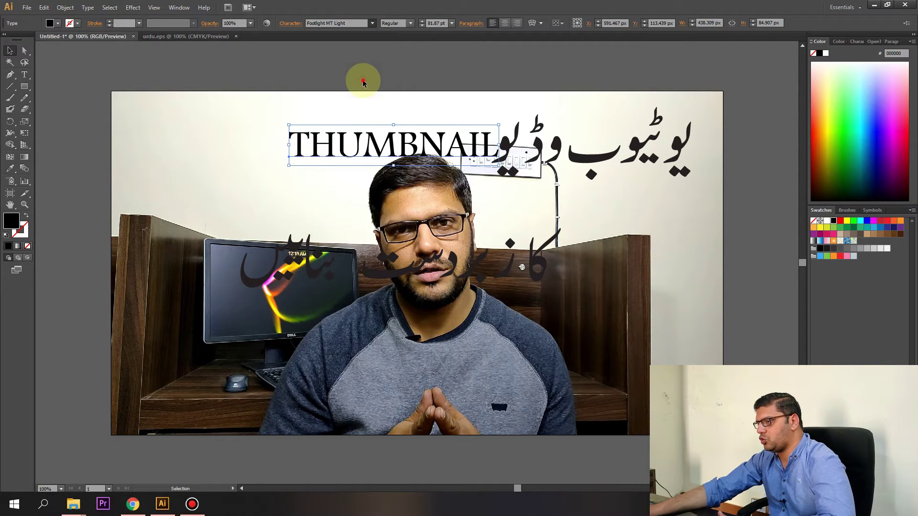
pyautogui.click(373, 25)
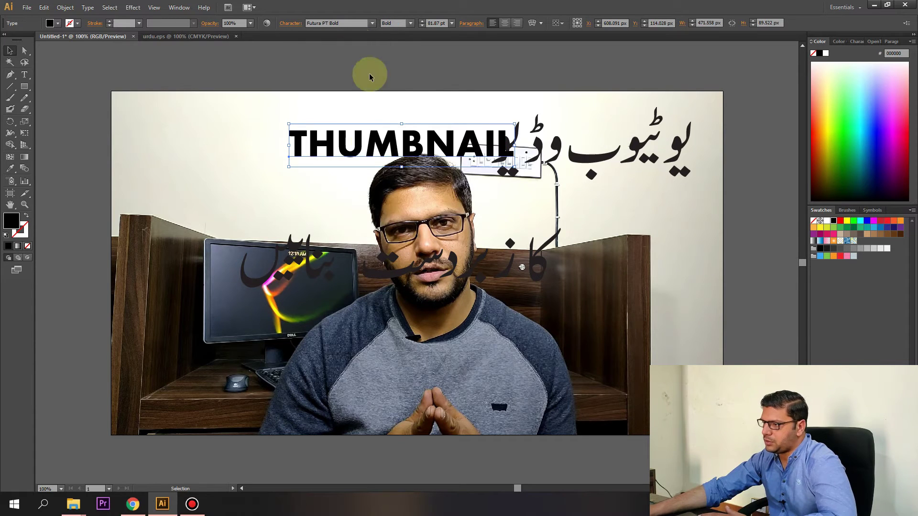
pyautogui.moveTo(367, 149); pyautogui.dragTo(343, 152)
pyautogui.click(359, 88)
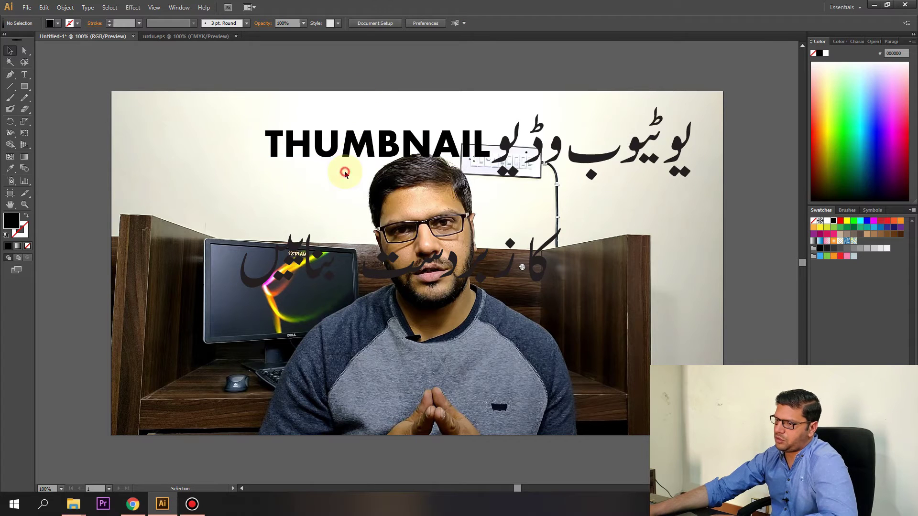
# Fill the THUMBNAIL text with red (FF0000).
pyautogui.click(293, 165)
pyautogui.doubleClick(11, 221)
pyautogui.moveTo(38, 222); pyautogui.dragTo(149, 150)
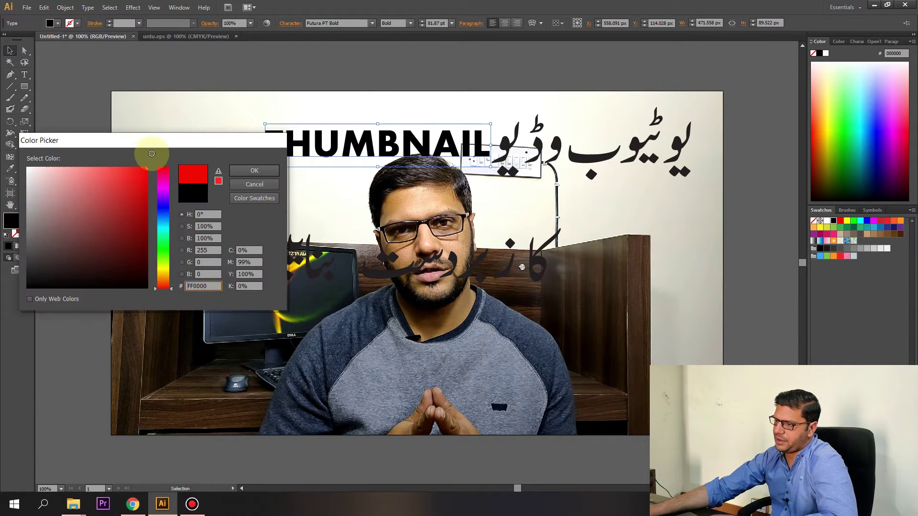
pyautogui.click(252, 174)
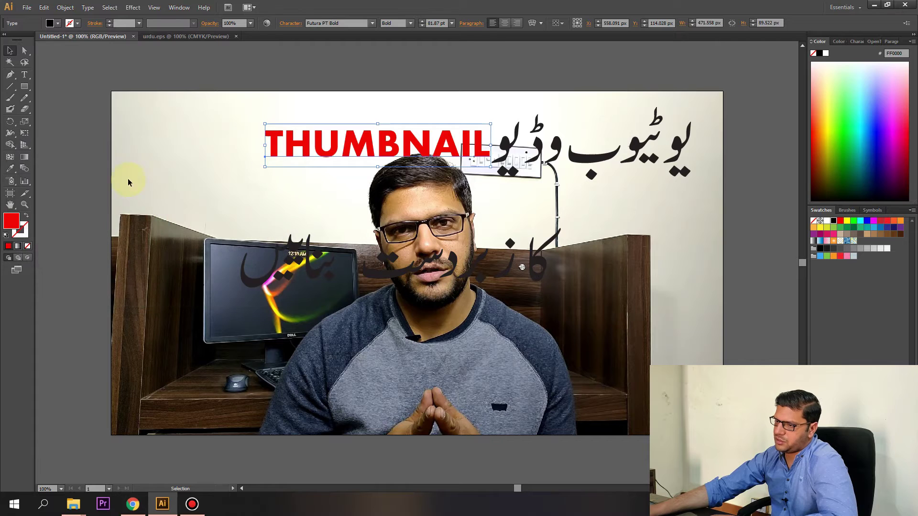
# Give the THUMBNAIL text a near-black stroke (1C0606) with a weight heavier than 1 pt.
pyautogui.click(19, 231)
pyautogui.click(9, 245)
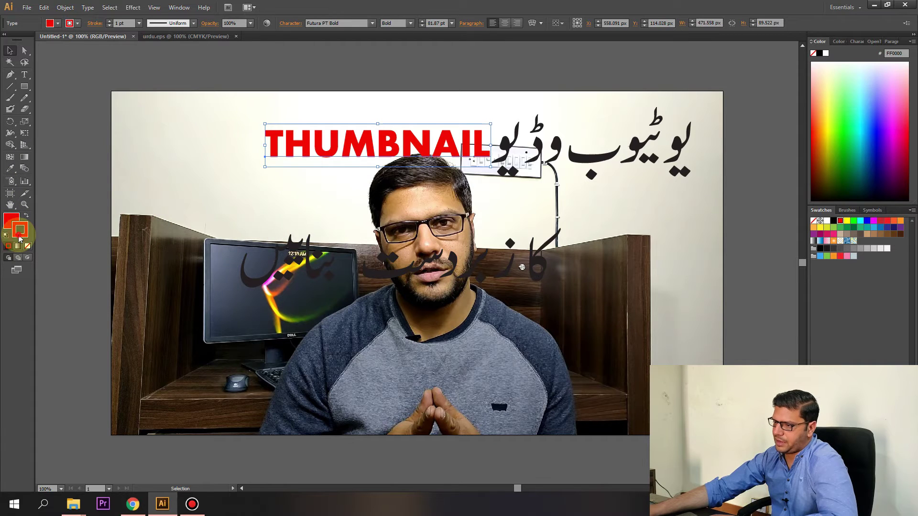
pyautogui.doubleClick(20, 231)
pyautogui.moveTo(88, 217); pyautogui.dragTo(123, 276)
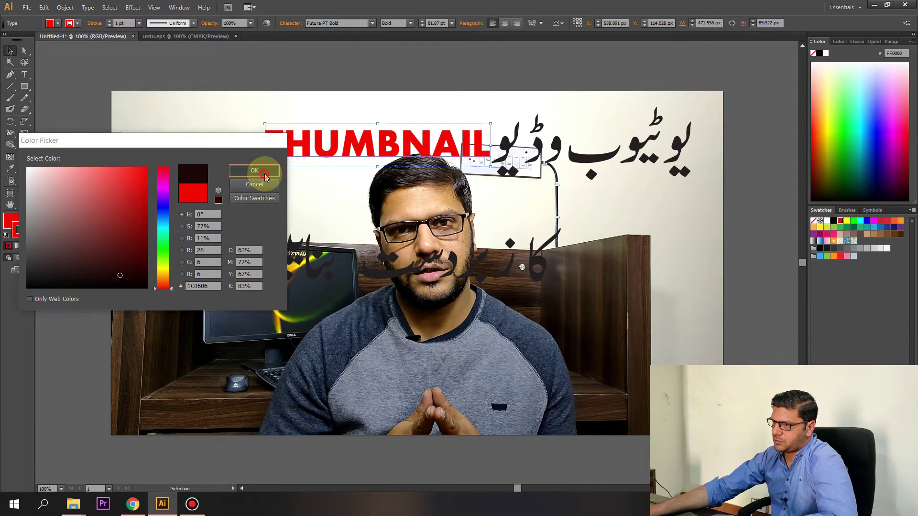
pyautogui.click(254, 171)
pyautogui.click(134, 25)
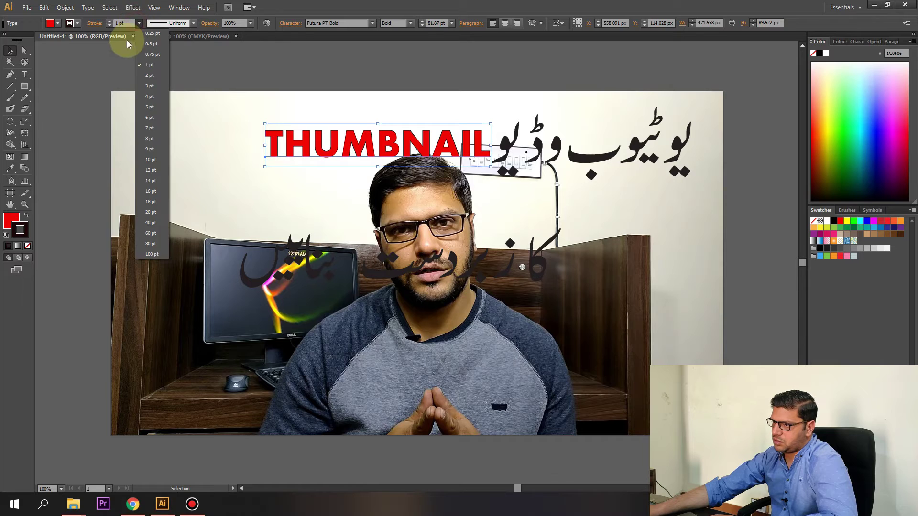
pyautogui.click(137, 81)
# Shift THUMBNAIL left and move the word کا up to the end of the first Urdu line.
pyautogui.click(557, 262)
pyautogui.moveTo(594, 240); pyautogui.dragTo(234, 319)
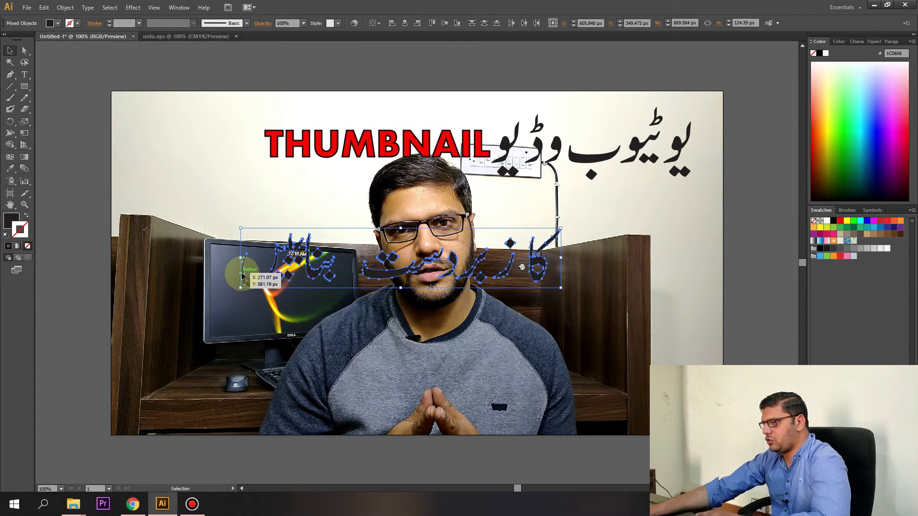
pyautogui.moveTo(362, 145); pyautogui.dragTo(329, 145)
pyautogui.moveTo(539, 266); pyautogui.dragTo(475, 154)
pyautogui.click(545, 196)
# Fill the whole first Urdu line, including کا, with blue (0049FF).
pyautogui.moveTo(709, 110); pyautogui.dragTo(473, 186)
pyautogui.doubleClick(7, 225)
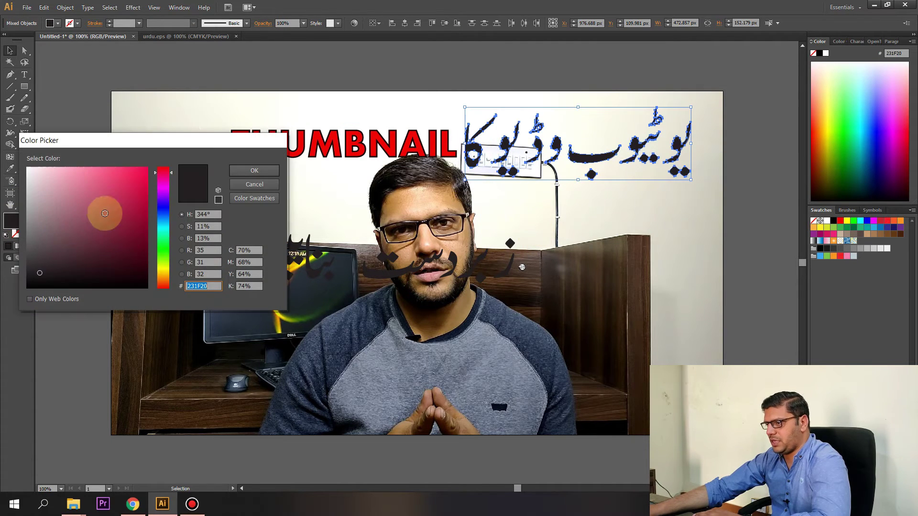
pyautogui.moveTo(162, 191); pyautogui.dragTo(160, 158)
pyautogui.click(265, 170)
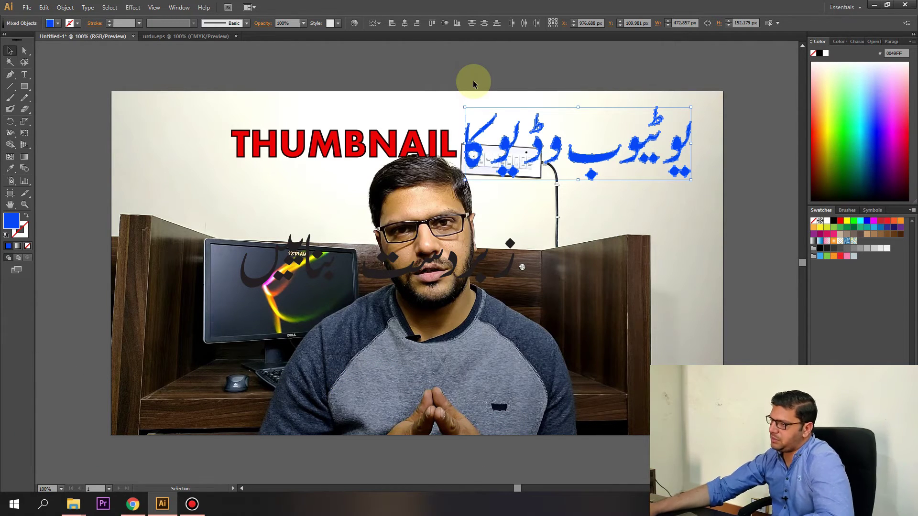
# Move the remaining Urdu words up and left, to just below THUMBNAIL and above the monitor.
pyautogui.moveTo(580, 216); pyautogui.dragTo(185, 322)
pyautogui.moveTo(312, 282); pyautogui.dragTo(195, 224)
pyautogui.click(440, 265)
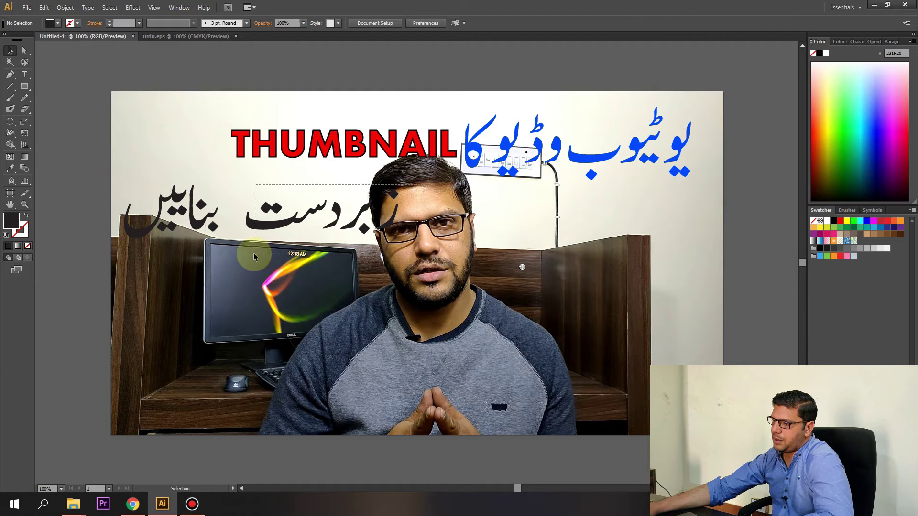
pyautogui.moveTo(253, 253); pyautogui.dragTo(273, 233)
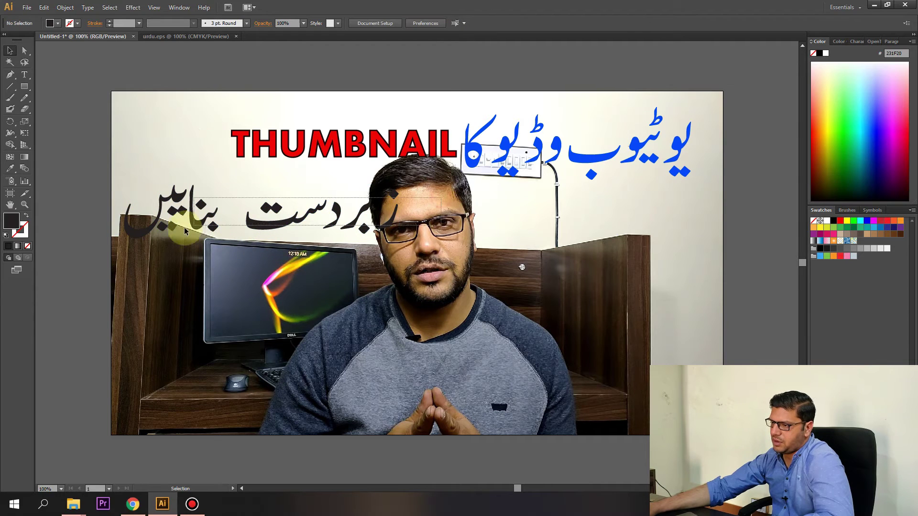
pyautogui.rightClick(199, 216)
pyautogui.click(229, 274)
pyautogui.click(471, 236)
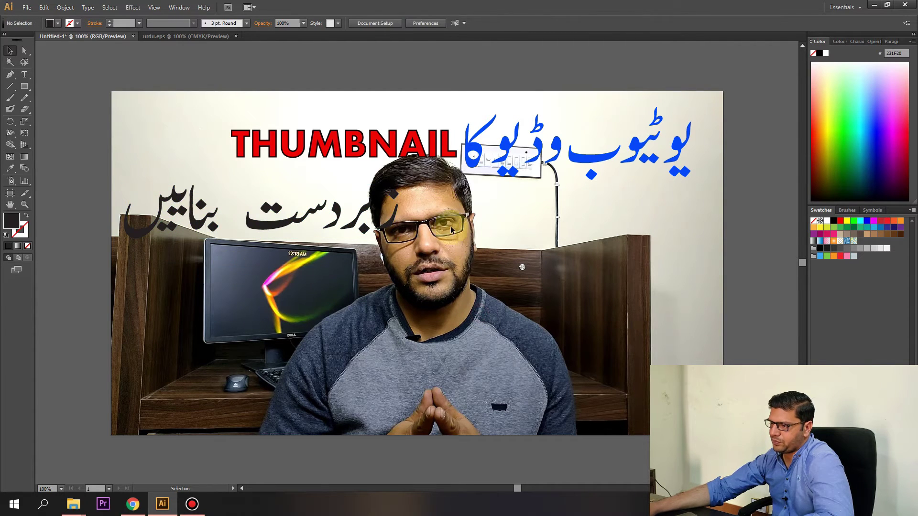
# Move زبردست left against بنائیں and narrow it so it clears the man's head.
pyautogui.moveTo(276, 262); pyautogui.dragTo(255, 230)
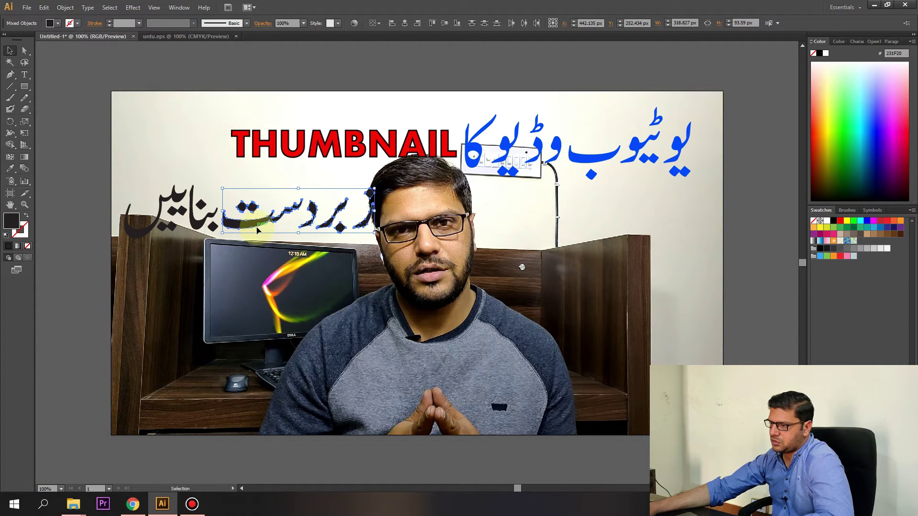
pyautogui.click(375, 211)
pyautogui.moveTo(372, 210); pyautogui.dragTo(356, 210)
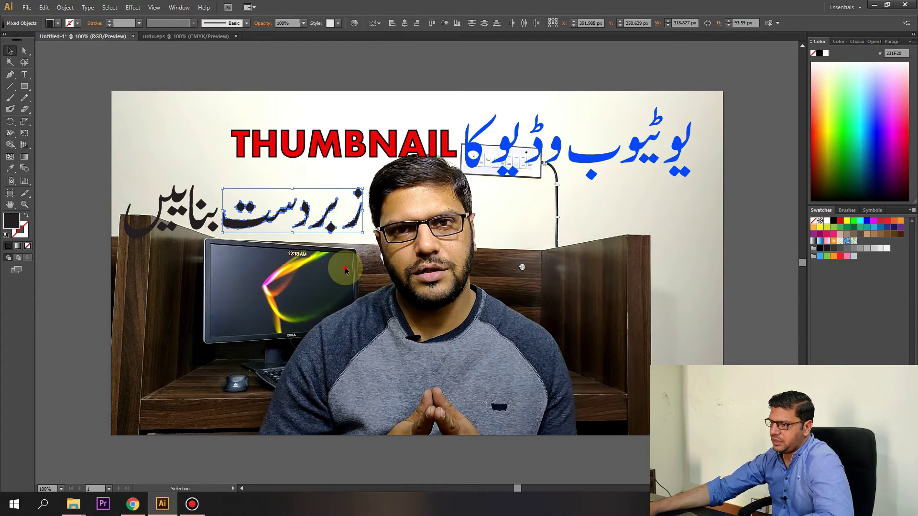
pyautogui.click(375, 193)
# Fill both words of the second Urdu line with yellow (FFE600).
pyautogui.moveTo(258, 231); pyautogui.dragTo(42, 273)
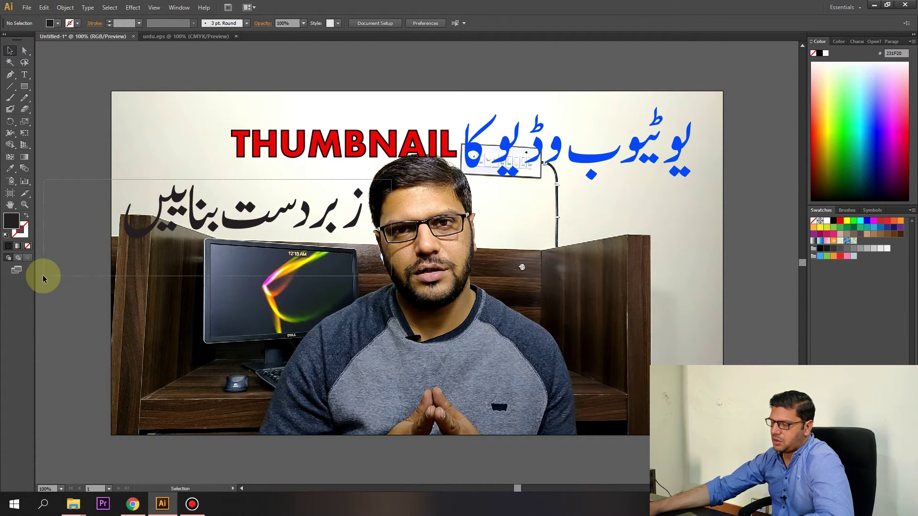
pyautogui.doubleClick(13, 229)
pyautogui.moveTo(164, 182); pyautogui.dragTo(158, 263)
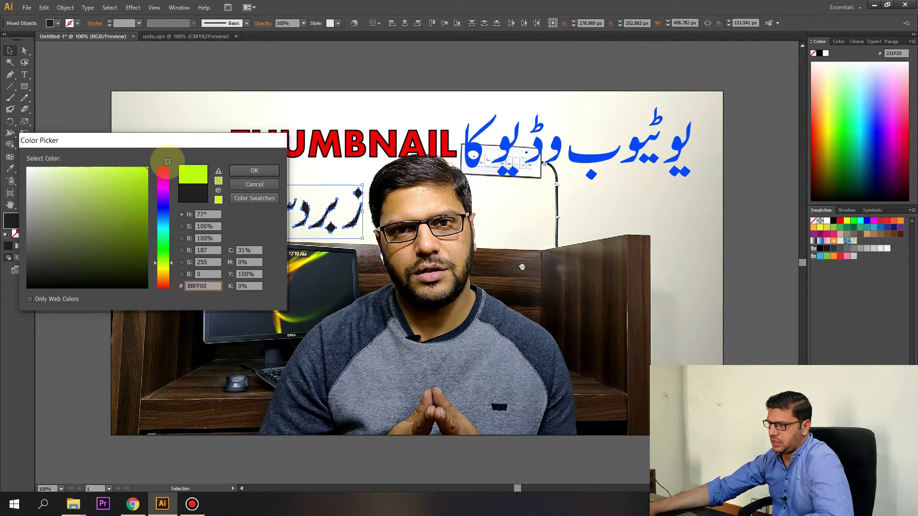
pyautogui.click(37, 275)
pyautogui.moveTo(163, 263); pyautogui.dragTo(159, 271)
pyautogui.moveTo(120, 221); pyautogui.dragTo(161, 154)
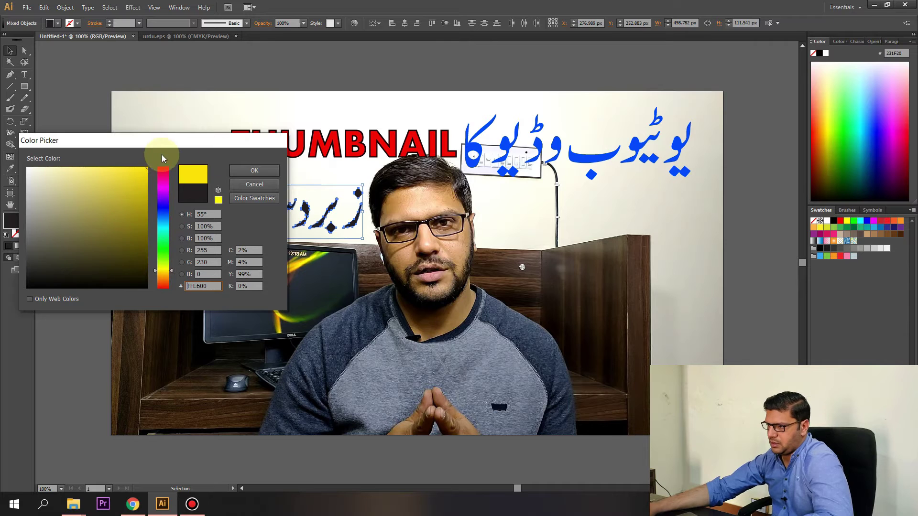
pyautogui.click(254, 171)
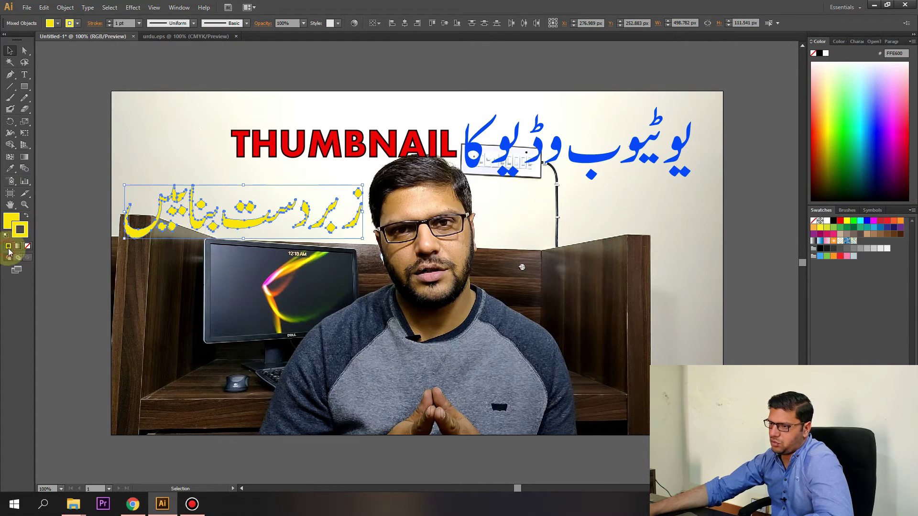
# Set the second Urdu line's stroke color to near-black (020200).
pyautogui.doubleClick(25, 227)
pyautogui.click(123, 285)
pyautogui.click(254, 171)
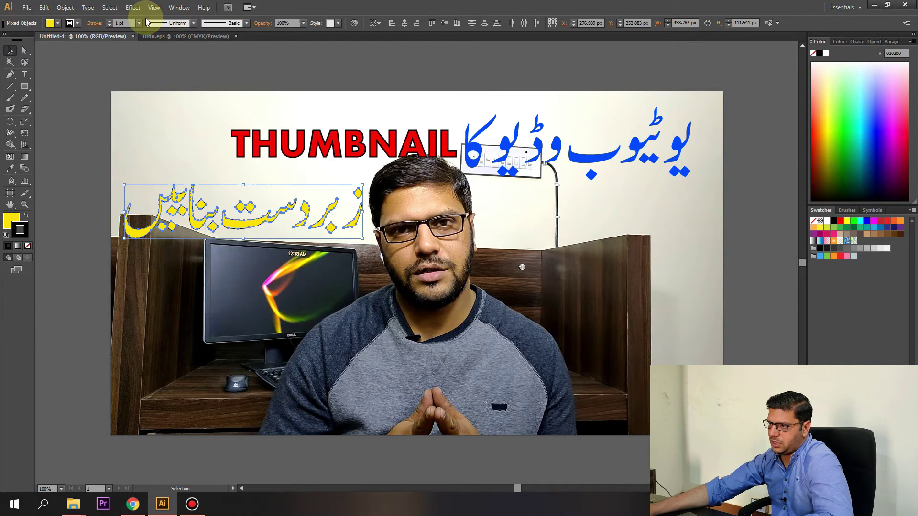
# Set the stroke weight of the yellow second Urdu line to 3 pt.
pyautogui.click(139, 23)
pyautogui.click(139, 77)
pyautogui.click(209, 290)
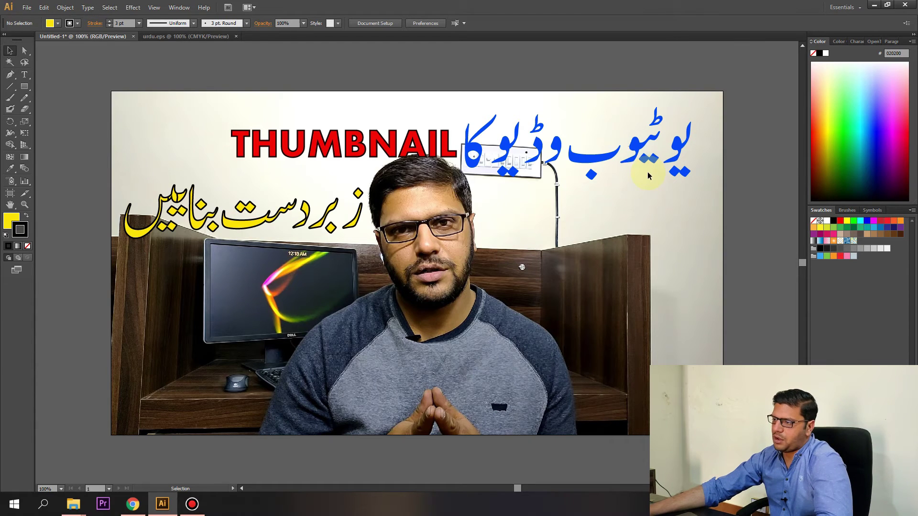
# Nudge THUMBNAIL and the blue Urdu words together slightly upward, farther above the man's head.
pyautogui.moveTo(525, 166); pyautogui.dragTo(262, 132)
pyautogui.click(246, 170)
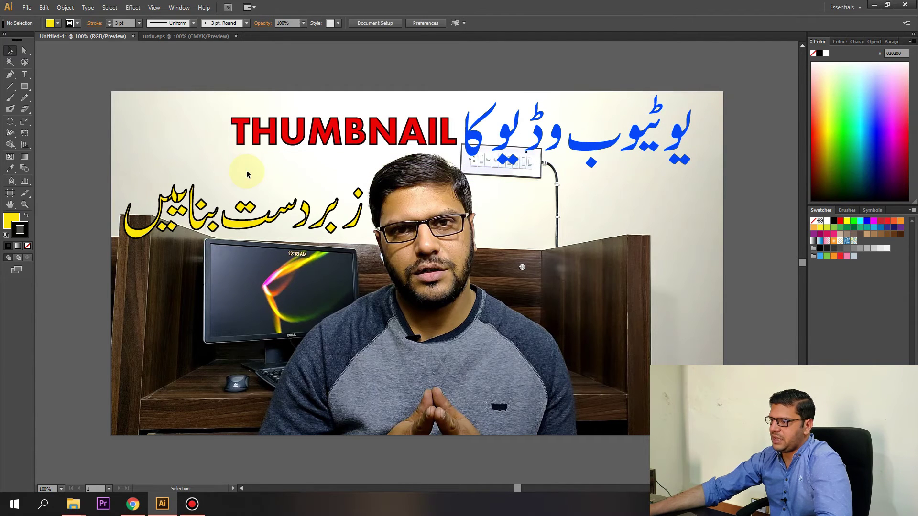
# Give the blue Urdu words of the first line a near-black (020200) stroke with a 3 pt weight.
pyautogui.click(723, 67)
pyautogui.moveTo(723, 67); pyautogui.dragTo(464, 177)
pyautogui.click(22, 181)
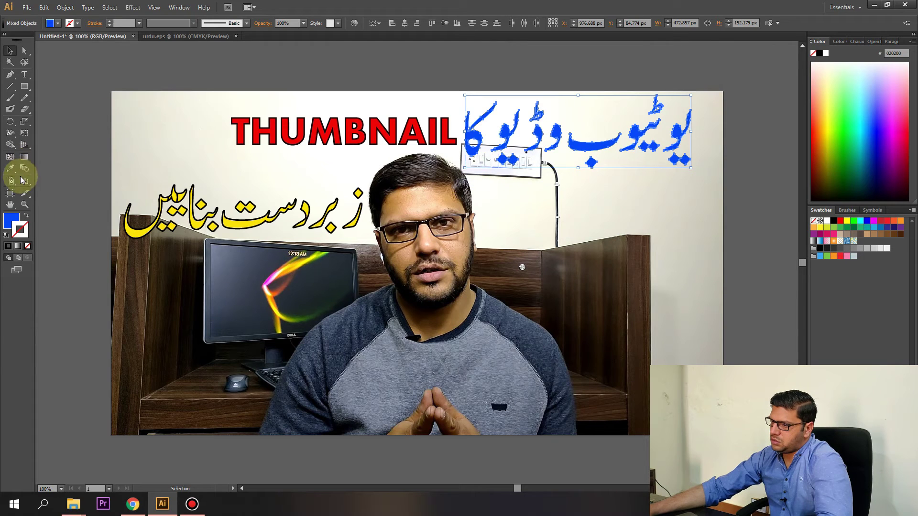
pyautogui.click(8, 245)
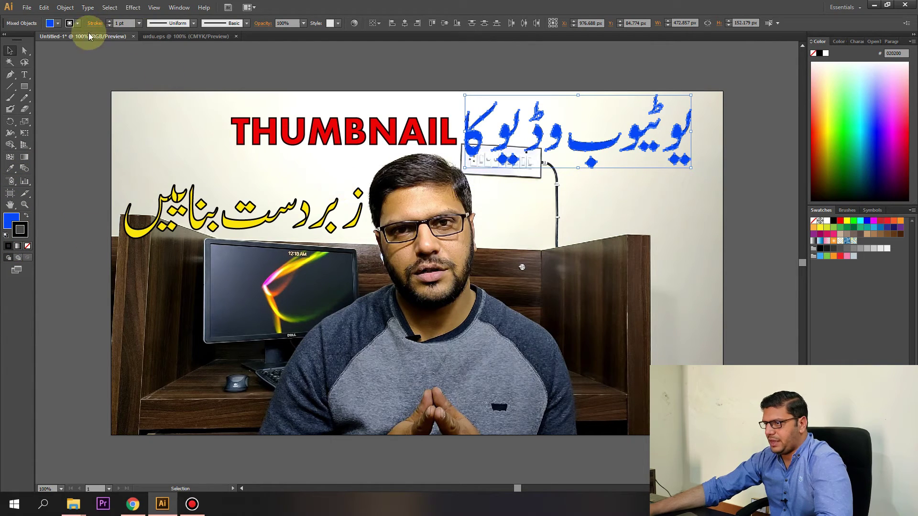
pyautogui.click(138, 23)
pyautogui.click(143, 88)
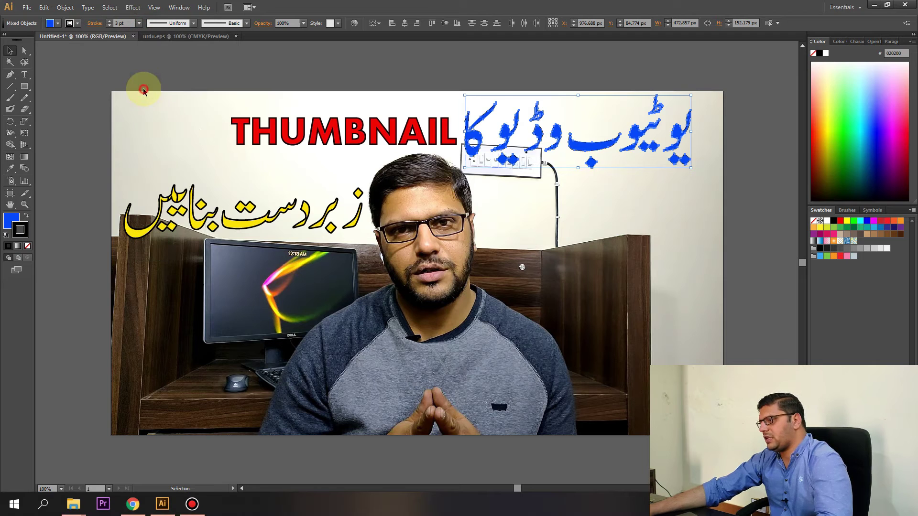
pyautogui.click(604, 247)
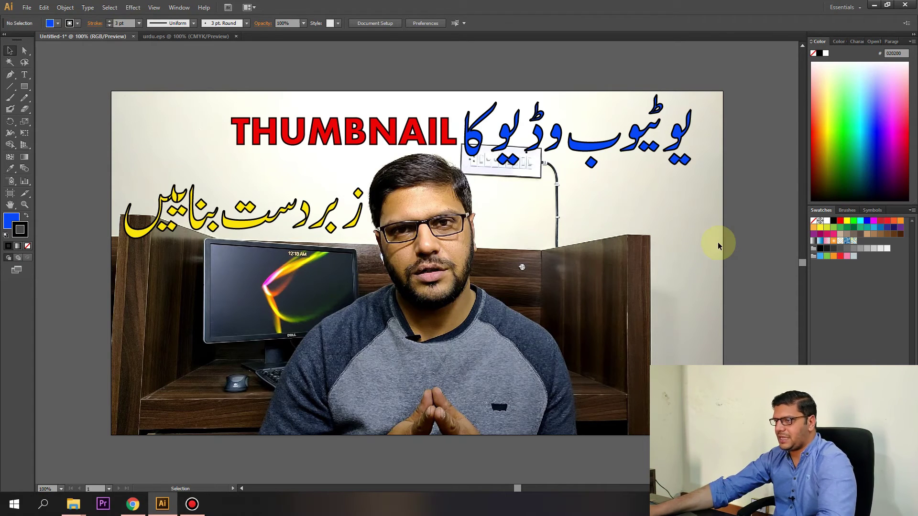
# Export the thumbnail to the Desktop as a JPEG named THUMBNAIL 1.jpg, keeping the offered JPEG options.
pyautogui.click(27, 8)
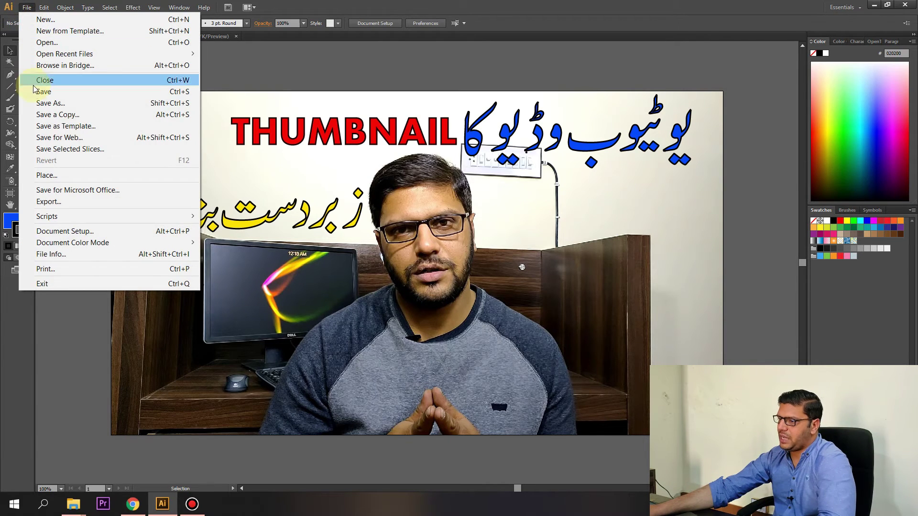
pyautogui.click(51, 202)
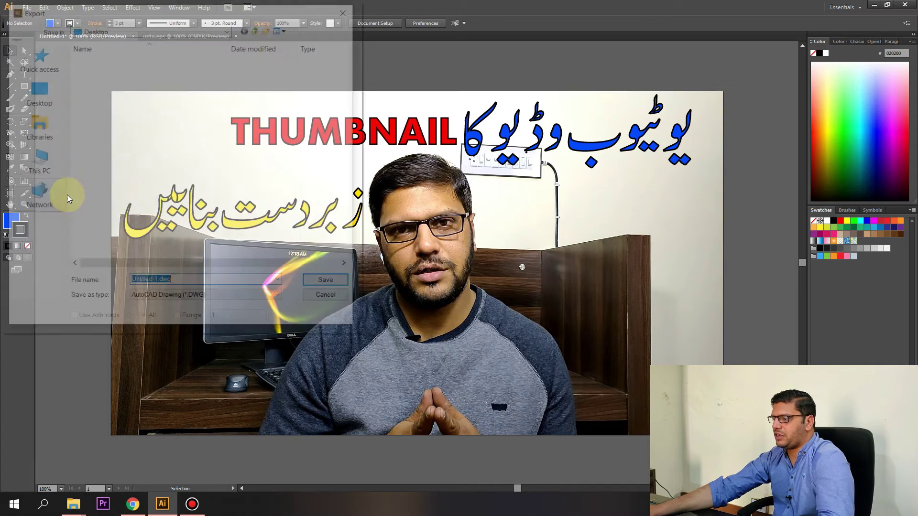
pyautogui.click(264, 303)
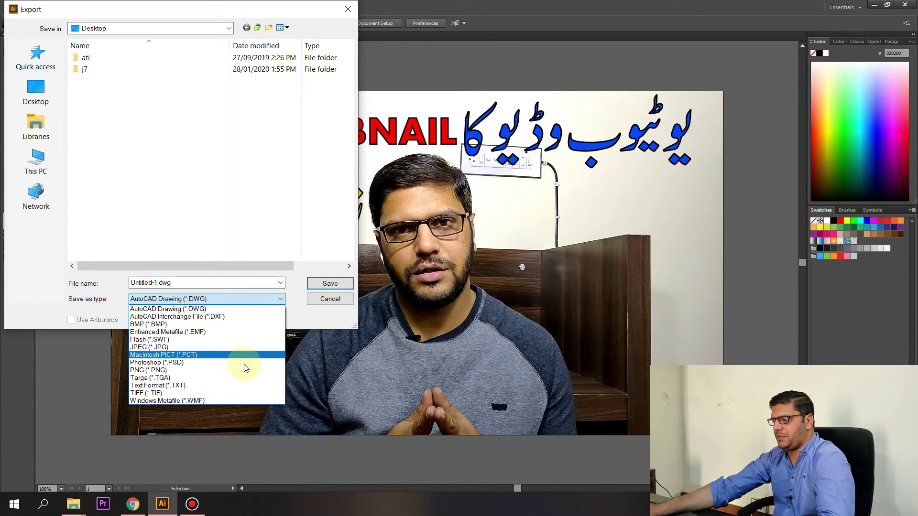
pyautogui.click(264, 351)
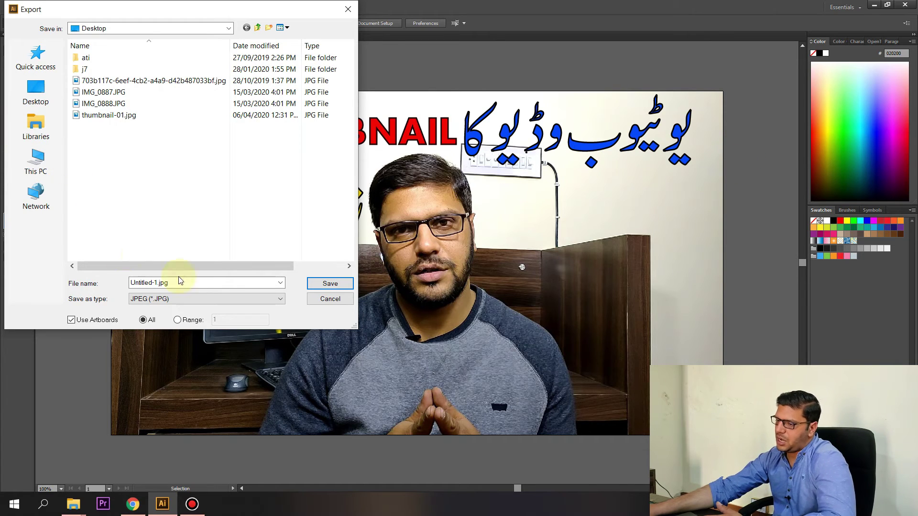
pyautogui.moveTo(201, 281); pyautogui.dragTo(94, 300)
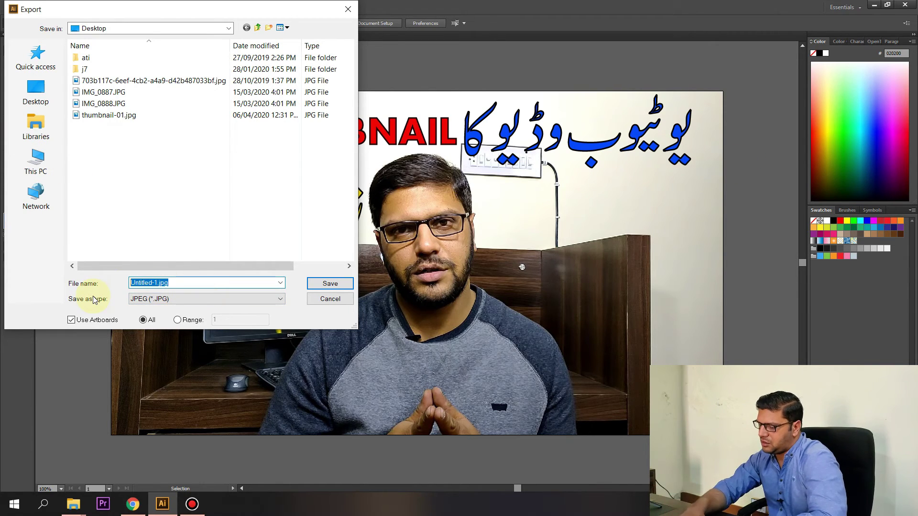
pyautogui.write('THUMBNAIL')
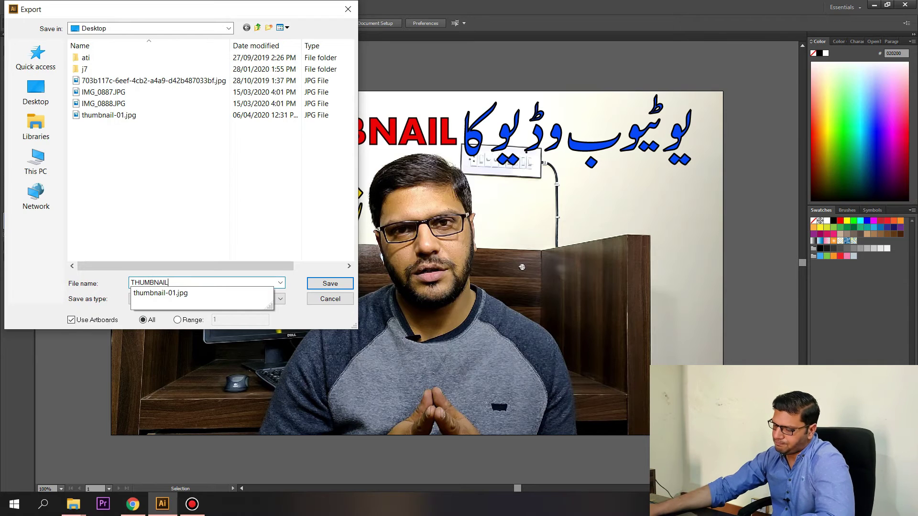
pyautogui.write(' 1.jpg')
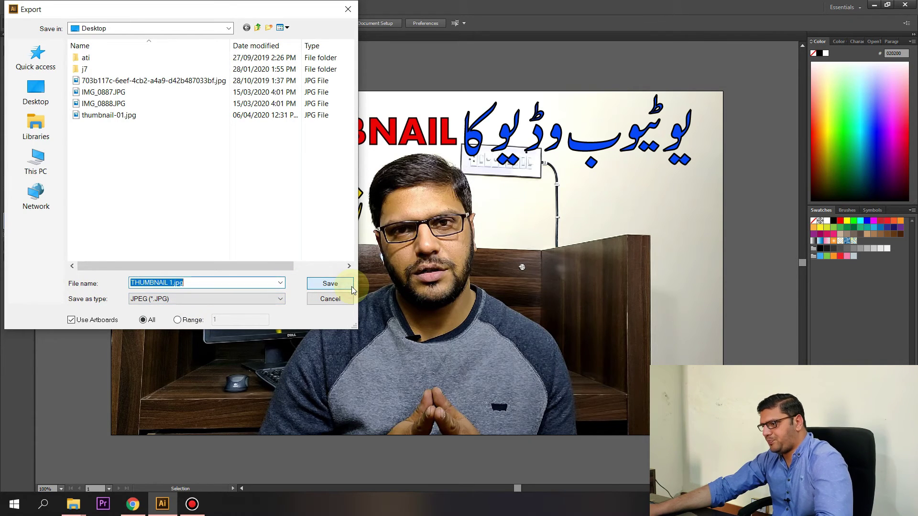
pyautogui.click(351, 286)
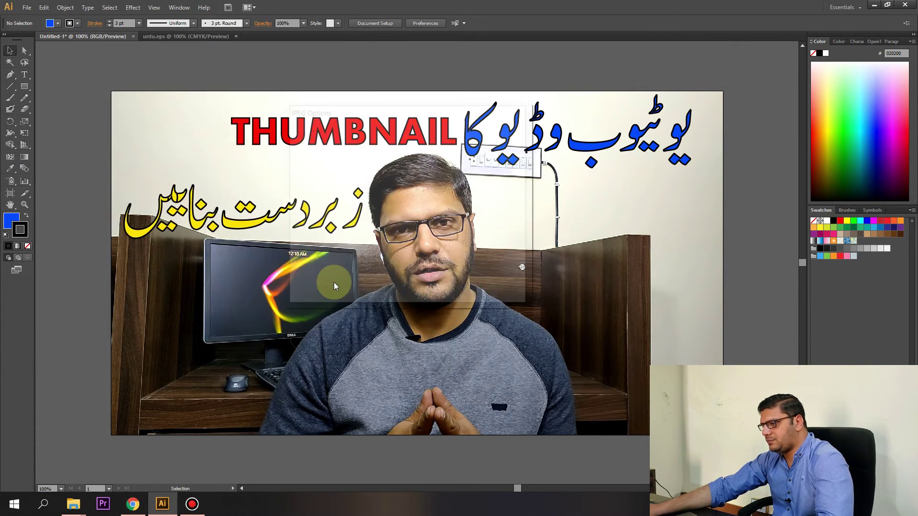
pyautogui.click(464, 285)
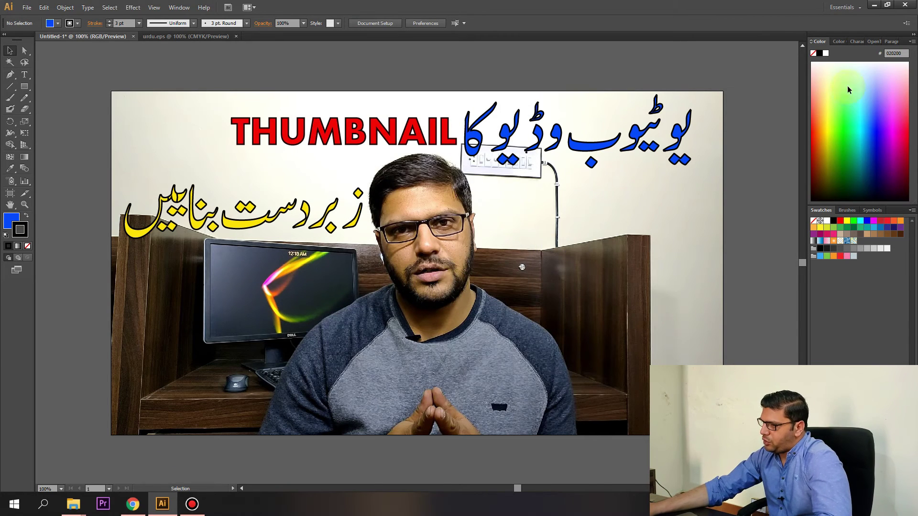
# Go to the desktop, move THUMBNAIL 1-01.jpg to the empty area below the Illustrator shortcut, and open it in the photo viewer.
pyautogui.click(874, 4)
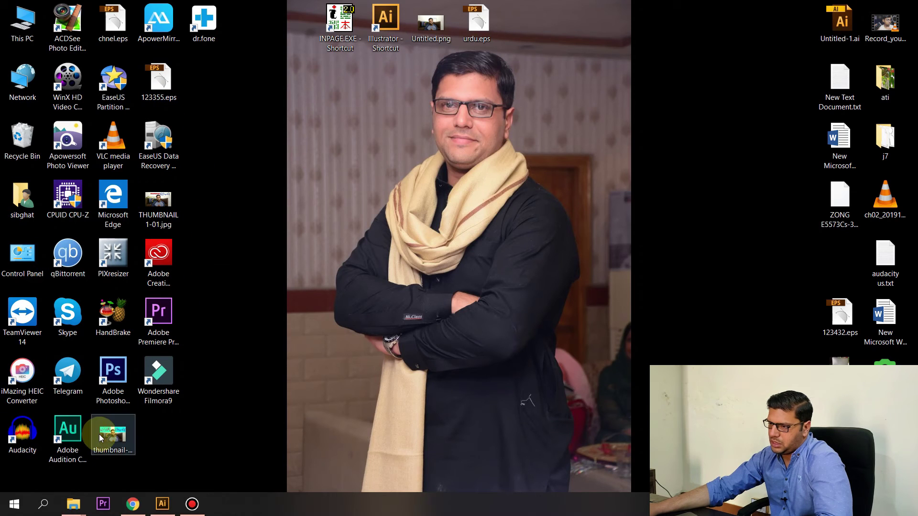
pyautogui.moveTo(152, 225); pyautogui.dragTo(377, 139)
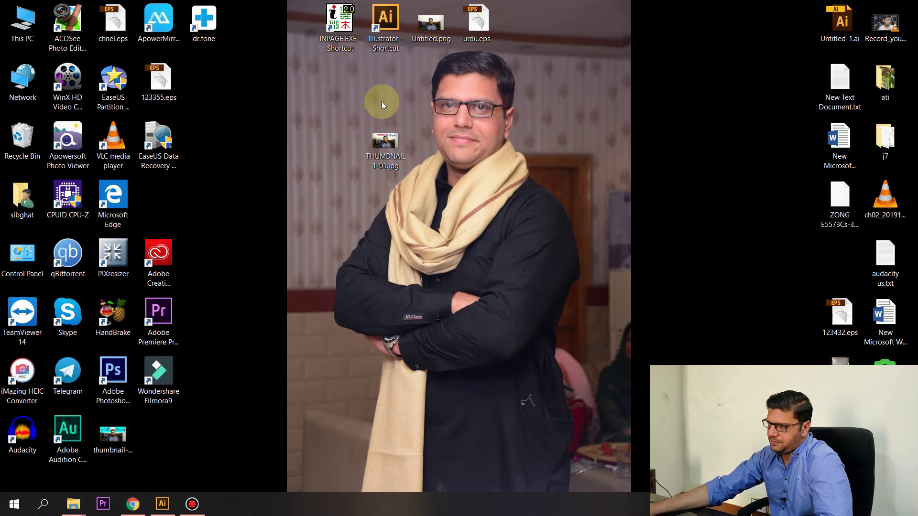
pyautogui.doubleClick(377, 138)
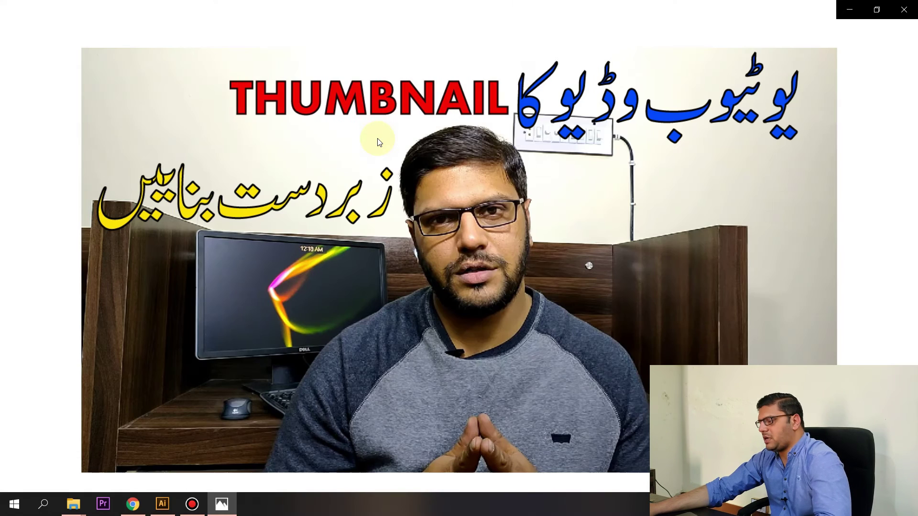